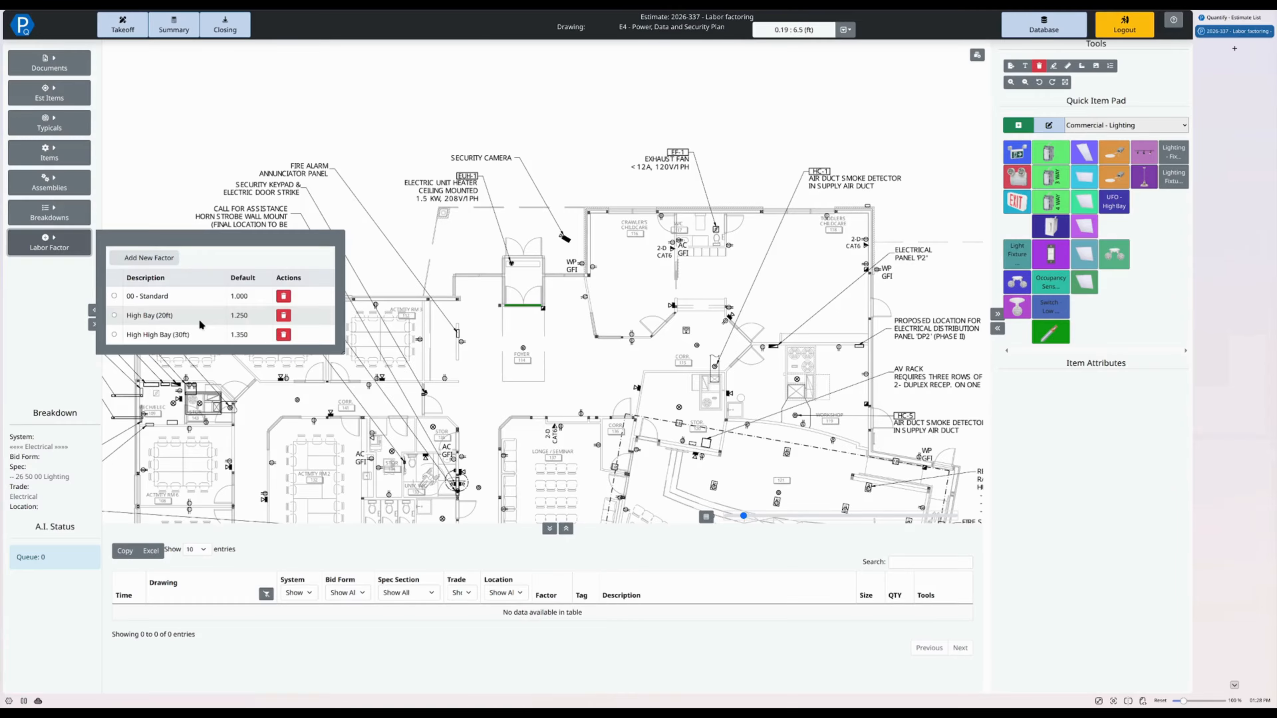
- Switch the quick item pad to Commercial - Distribution
click(735, 118)
click(1125, 125)
click(1098, 188)
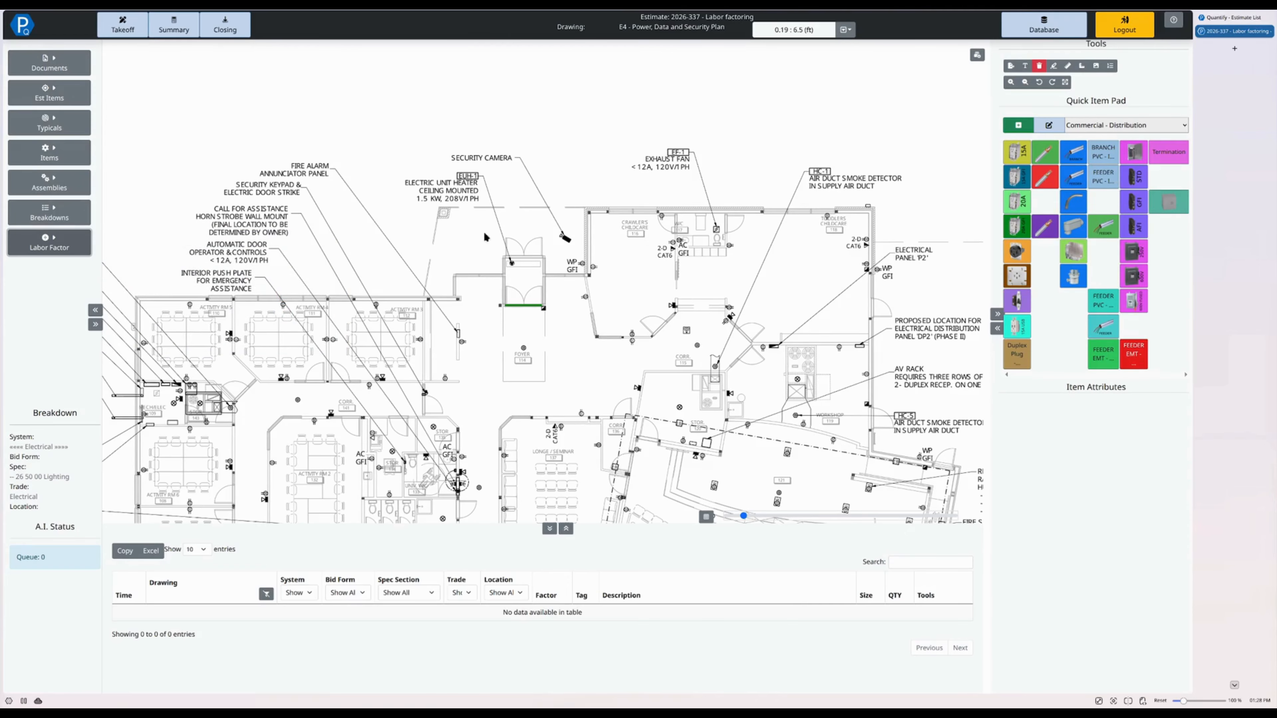
- Choose the 15A single-box duplex plug with BX whip and set its gauge to #12 and drop length to 10
scroll(440, 332, up, 5)
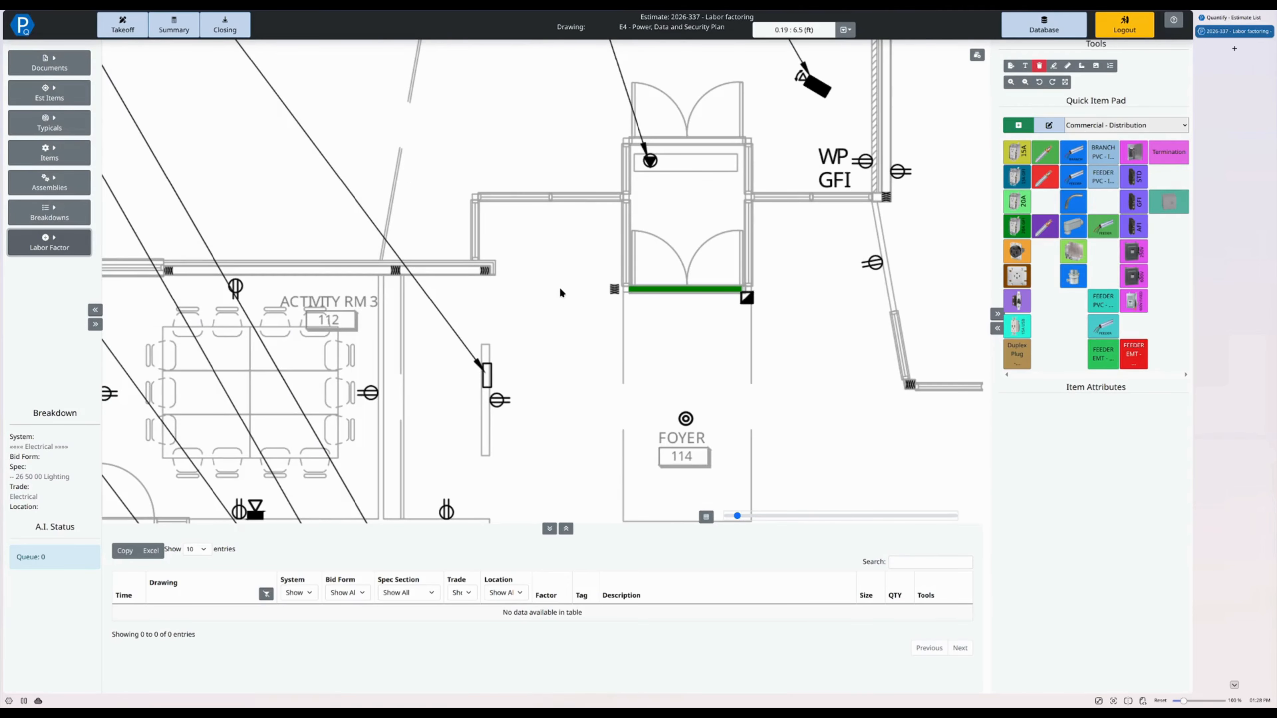
scroll(560, 289, down, 5)
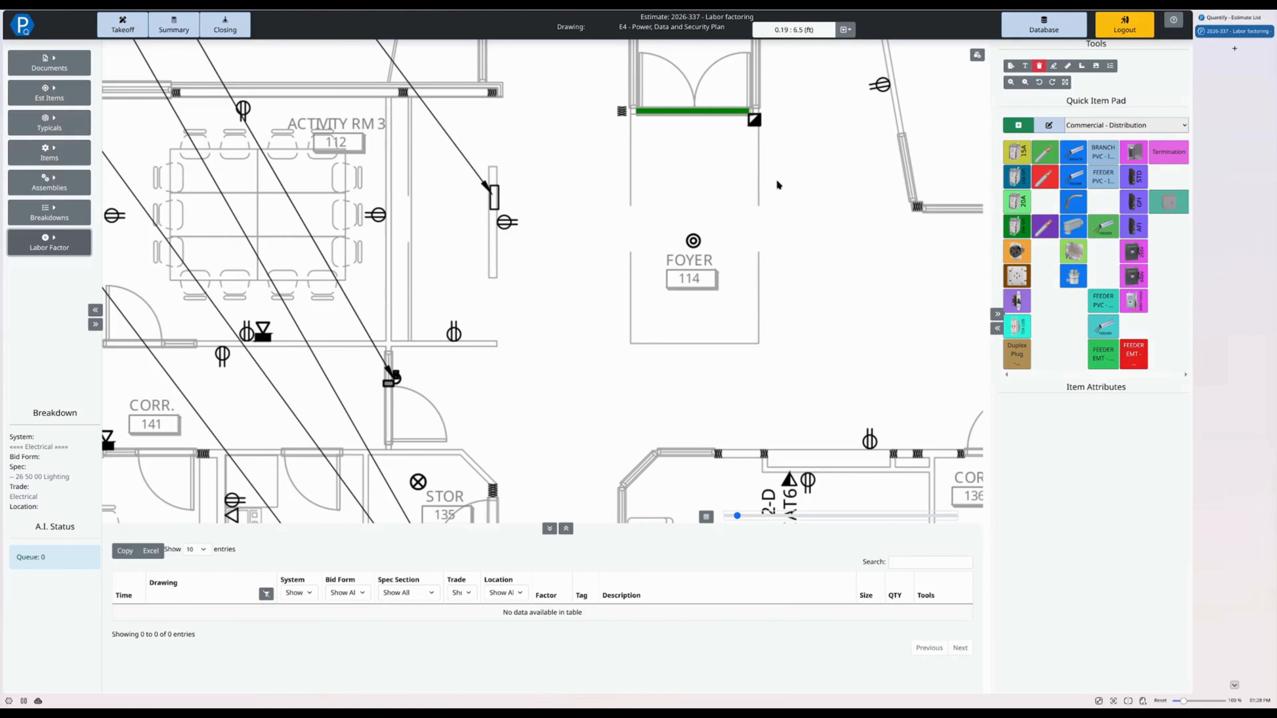
click(1011, 153)
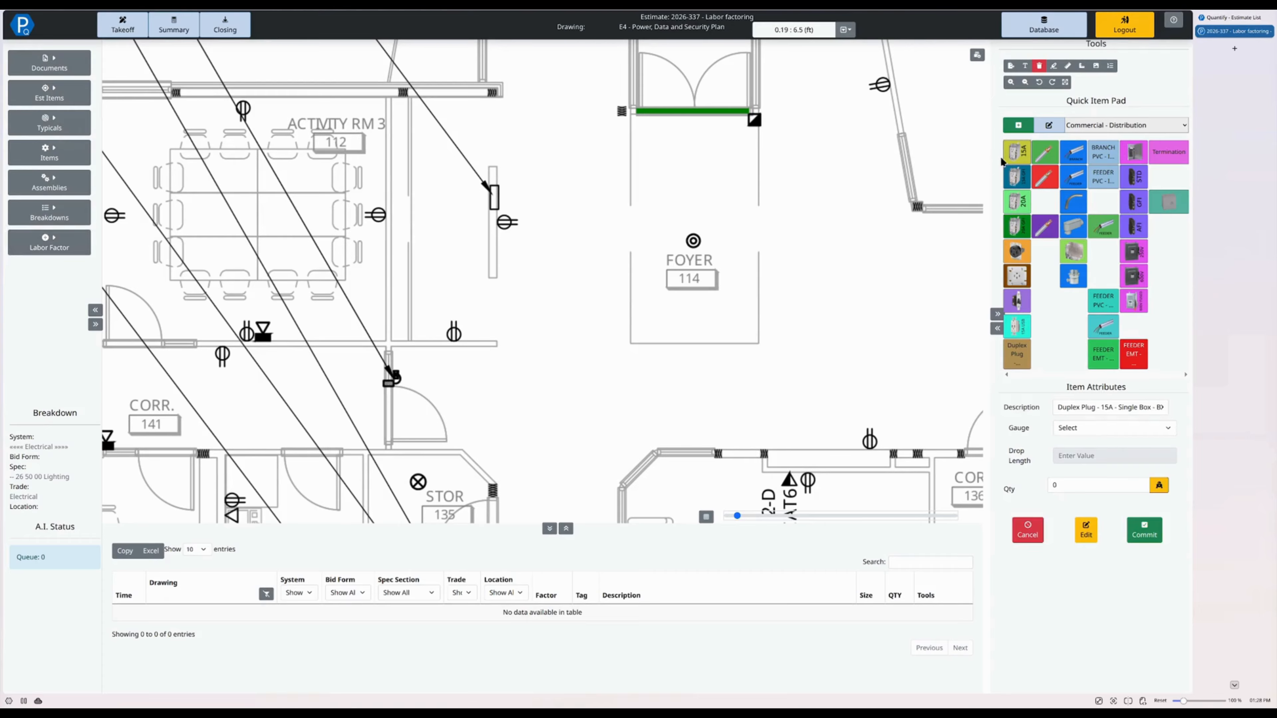
click(1131, 427)
click(1106, 443)
click(1087, 453)
text(10)
- Count the three duplex receptacles on and beyond the east side of Activity Rm 3 and commit them to the takeoff
click(446, 317)
click(500, 212)
click(367, 202)
key(Return)
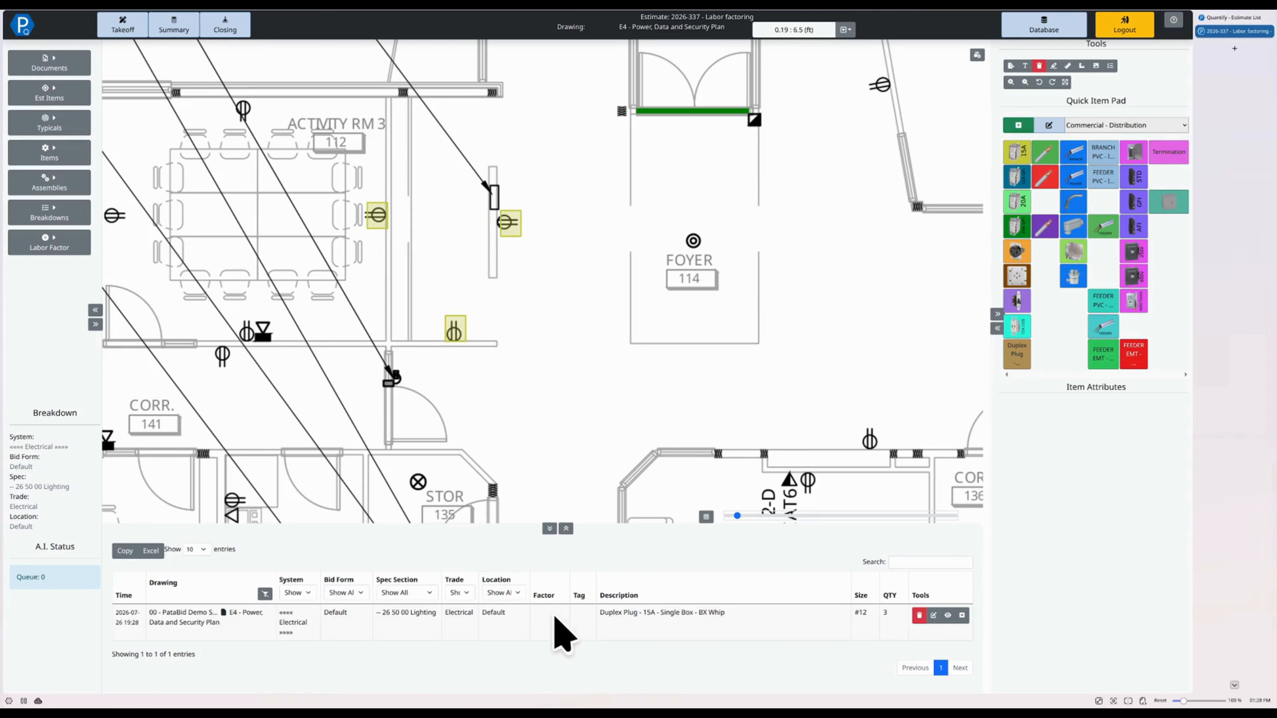
- Make 00 - Standard the active labor factor for the next takeoff items
mouse_move(442, 440)
mouse_down()
mouse_move(714, 411)
mouse_move(820, 504)
mouse_up()
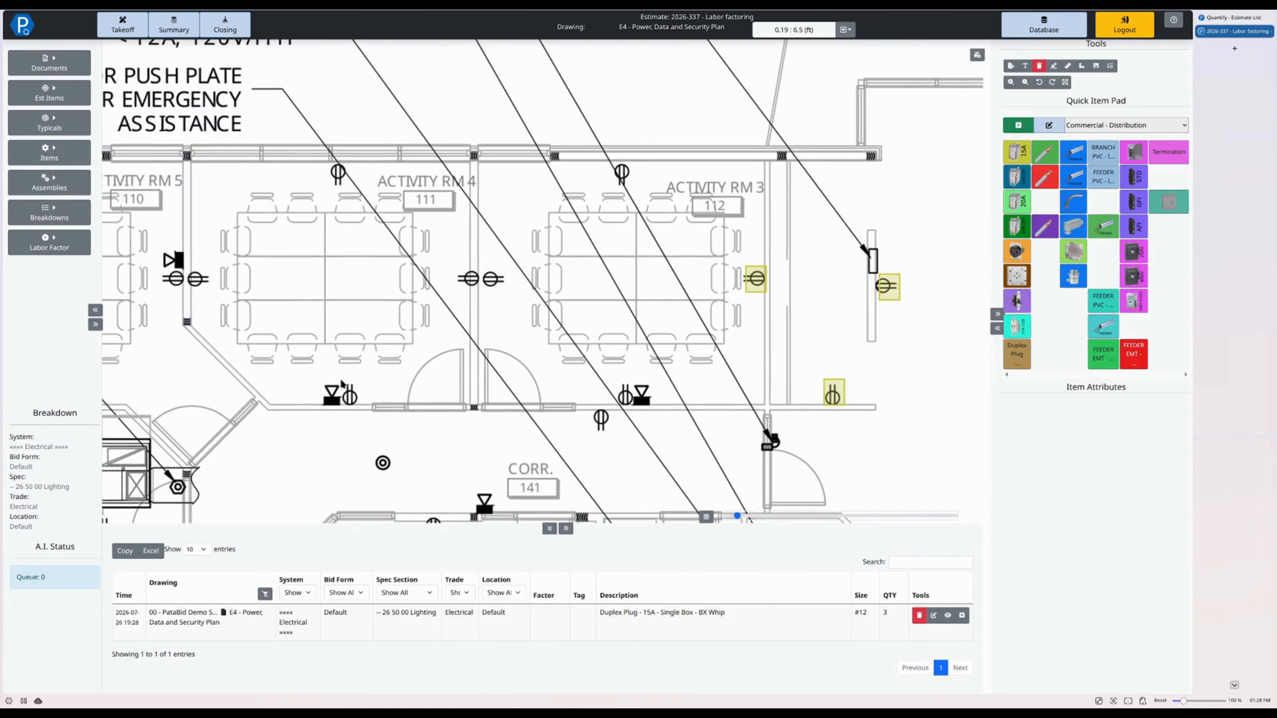
click(35, 247)
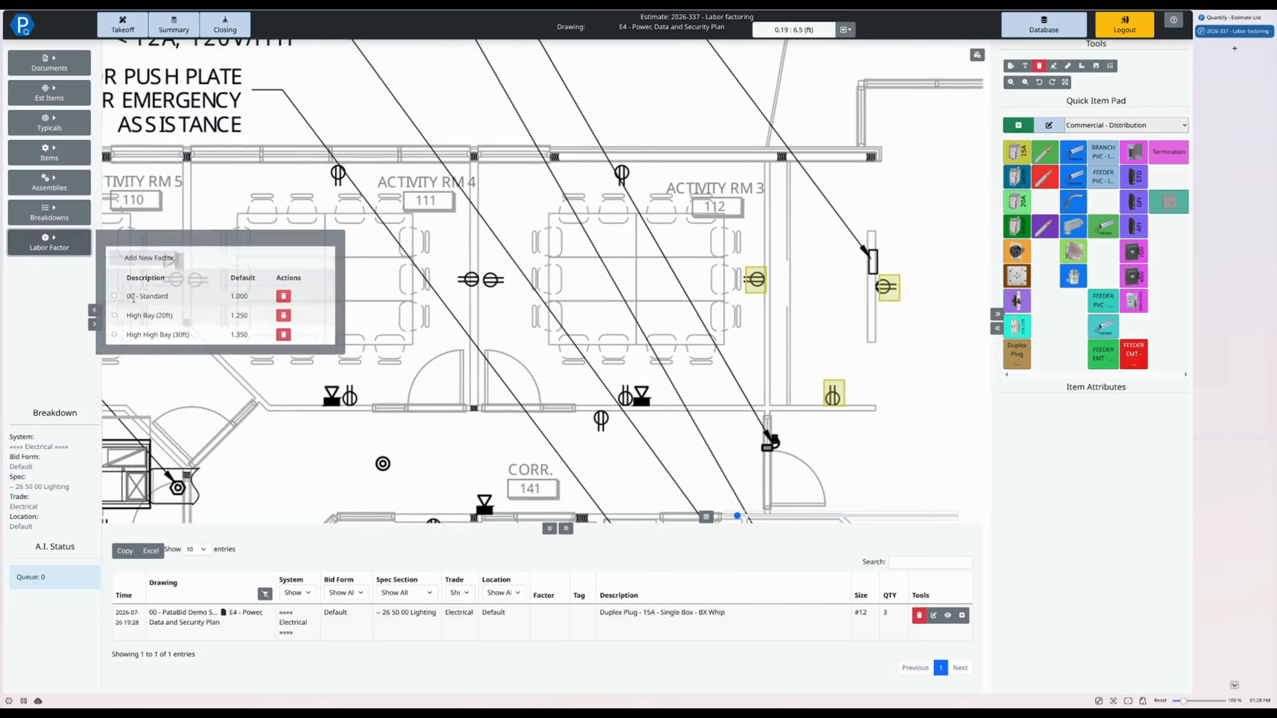
click(114, 295)
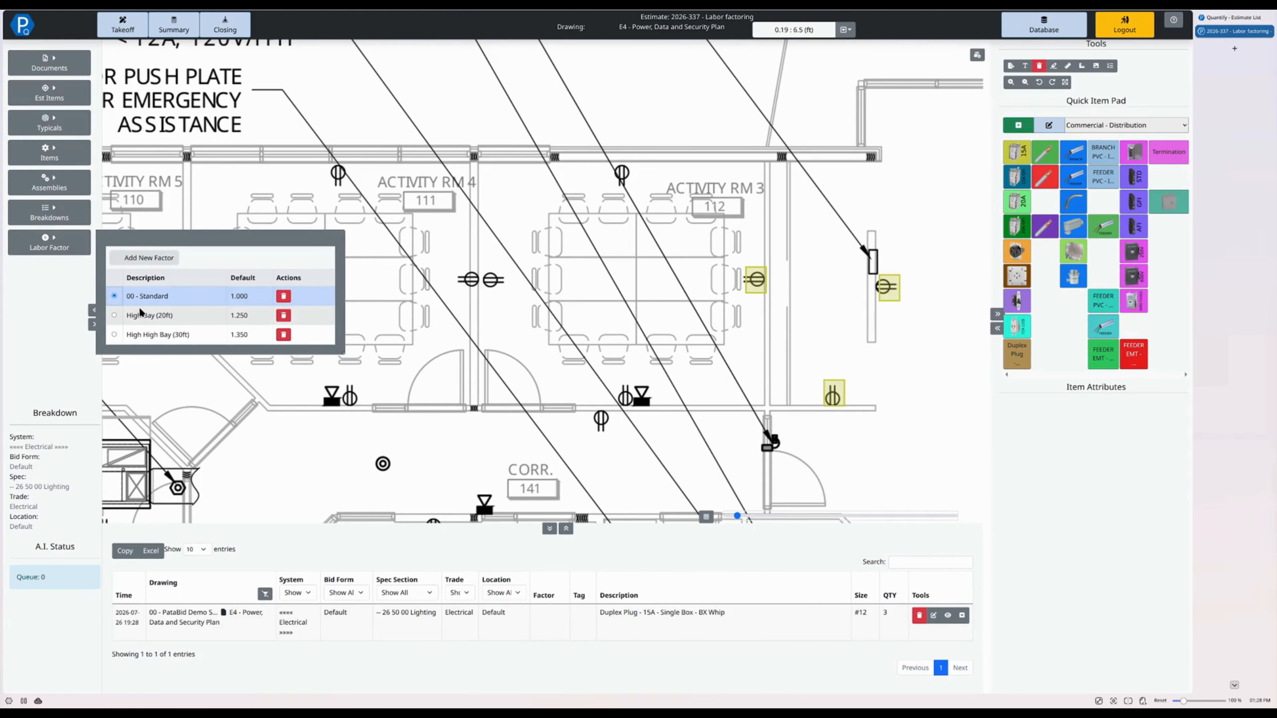
click(691, 230)
- Count the receptacles on the north, west and south walls of Activity Rm 3 as 15A duplex plugs and commit them
click(1021, 152)
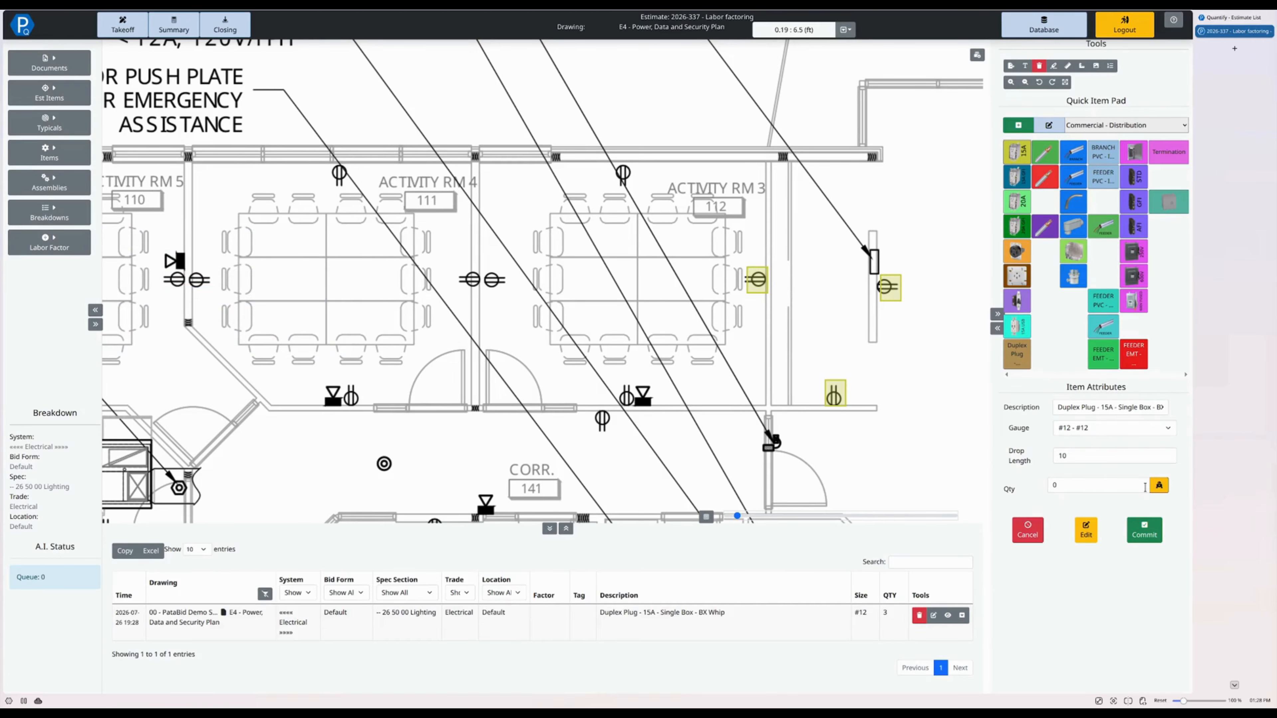
click(626, 395)
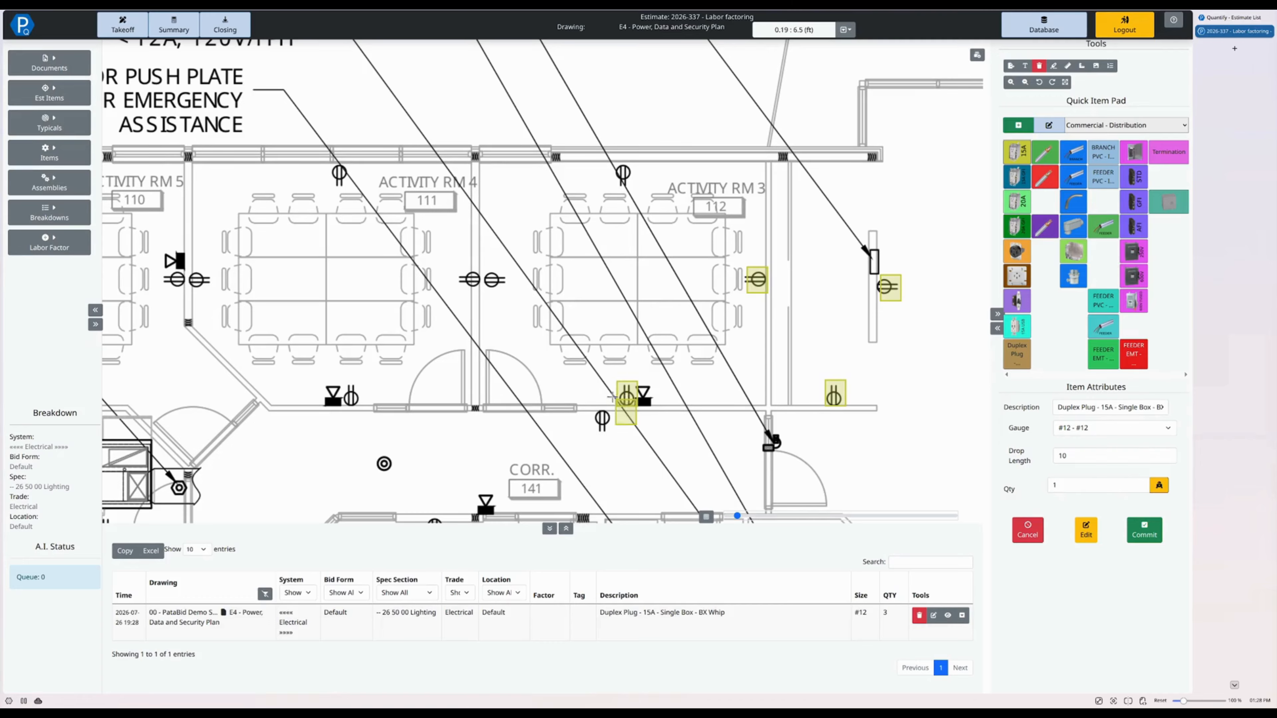
click(487, 270)
click(613, 162)
key(Return)
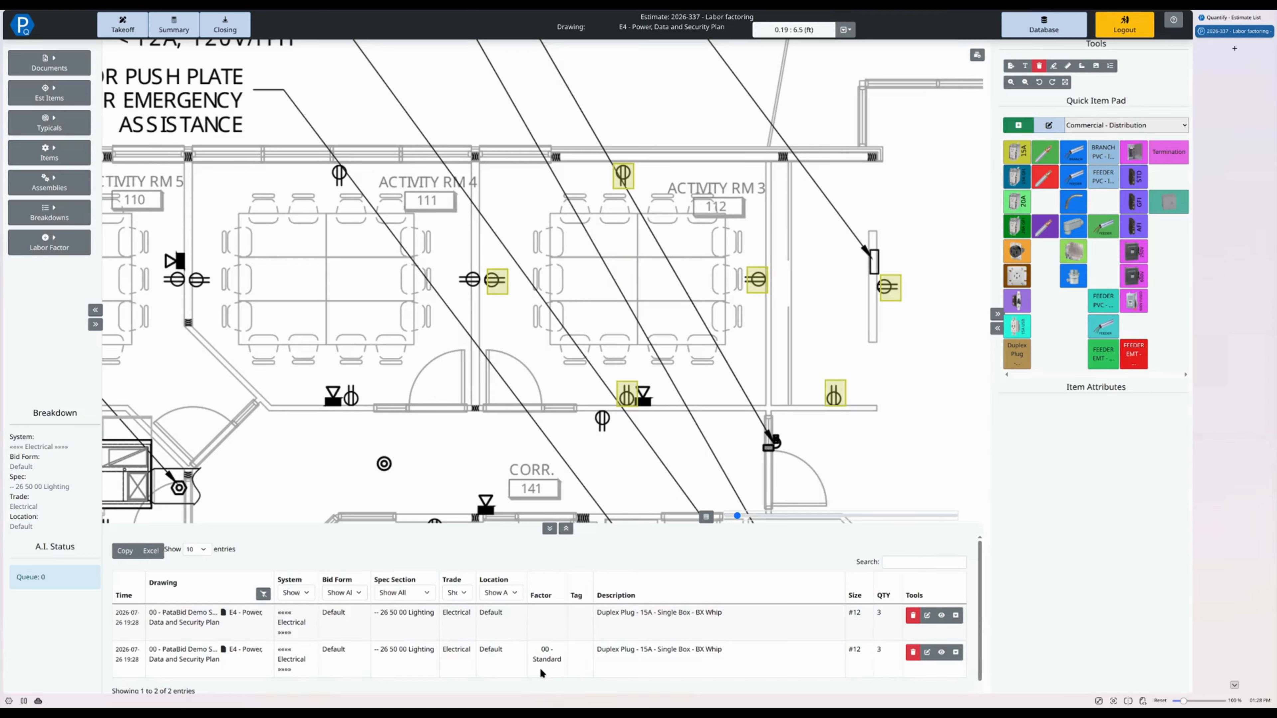
click(49, 242)
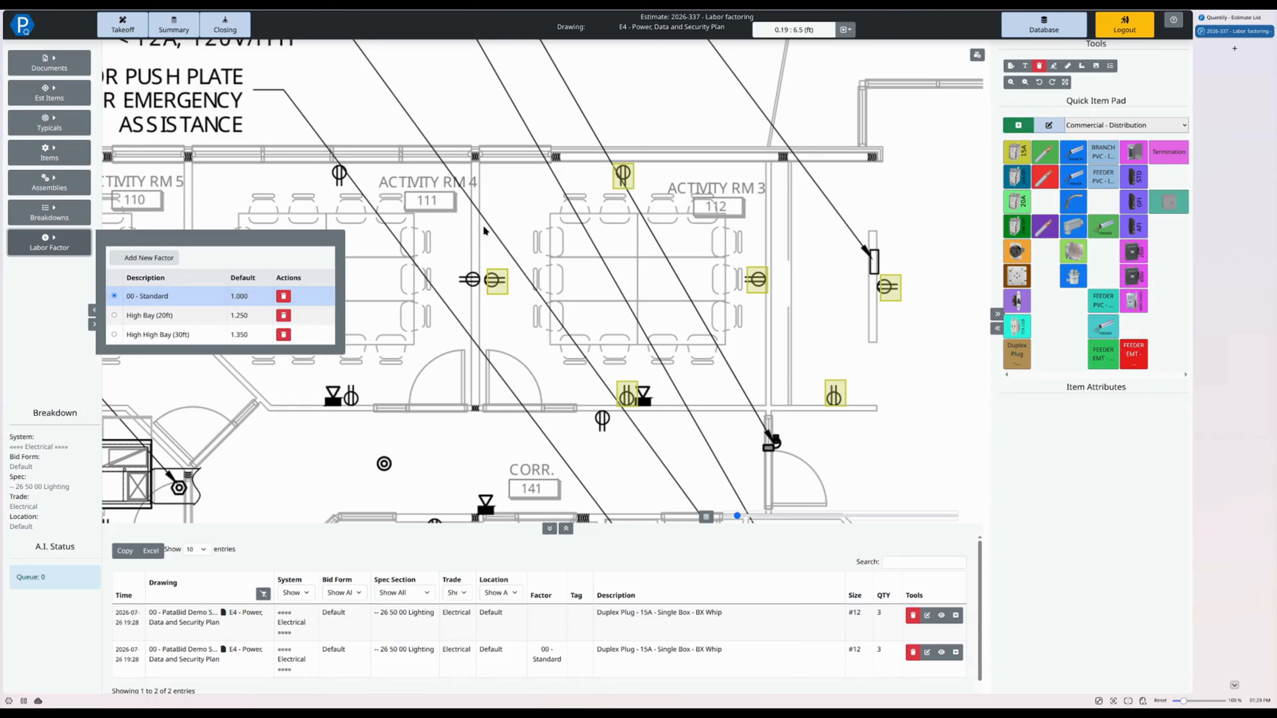
drag(272, 263, 441, 253)
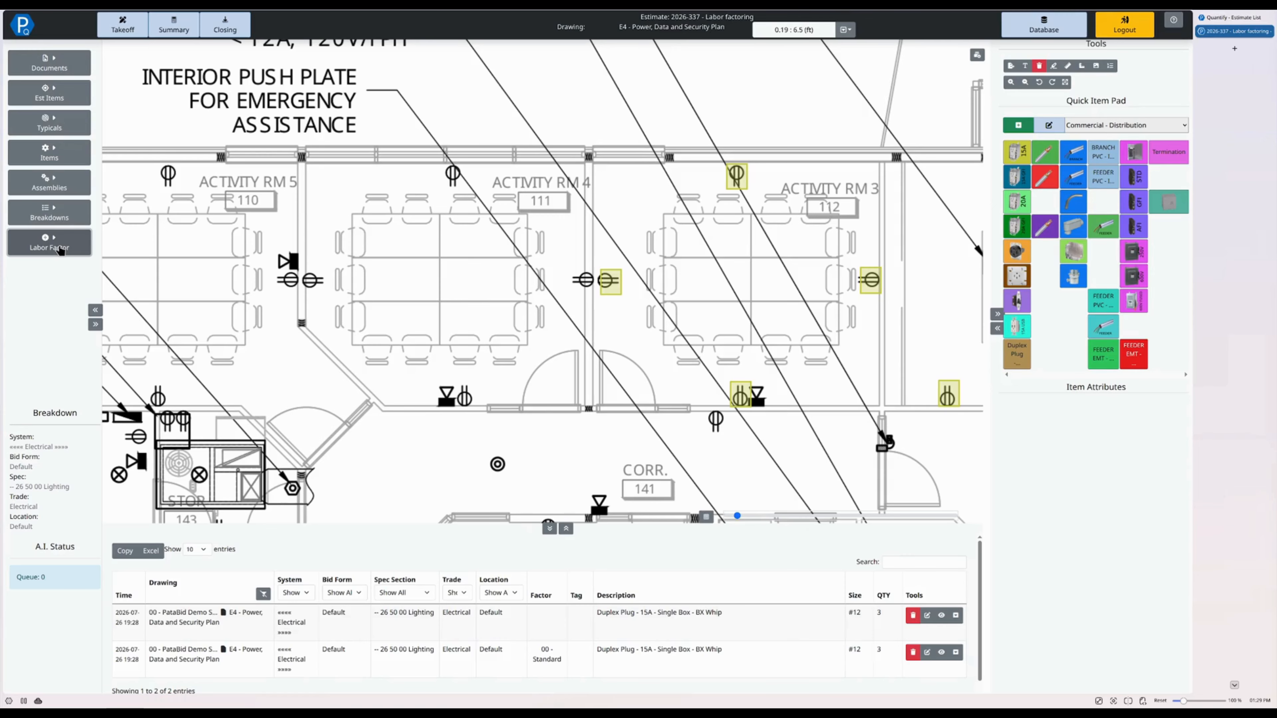
click(49, 243)
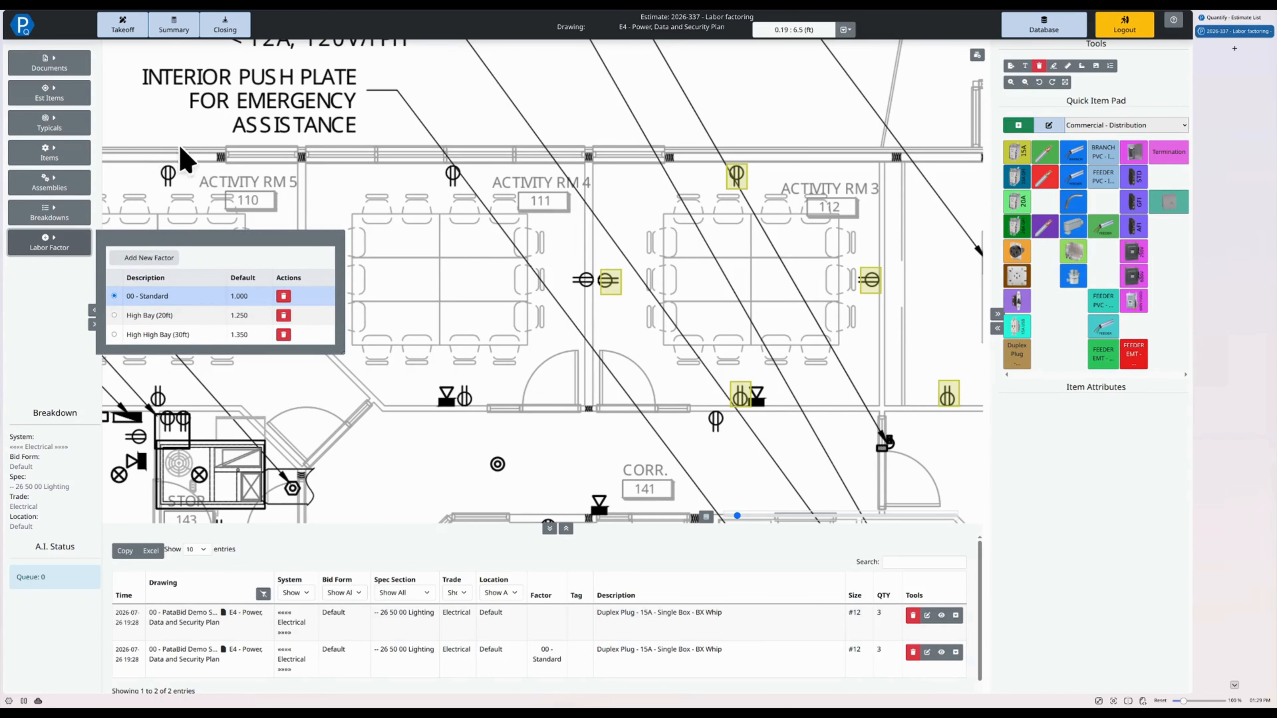
- Open the E5 - Lighting Plan drawing from the document list
click(50, 63)
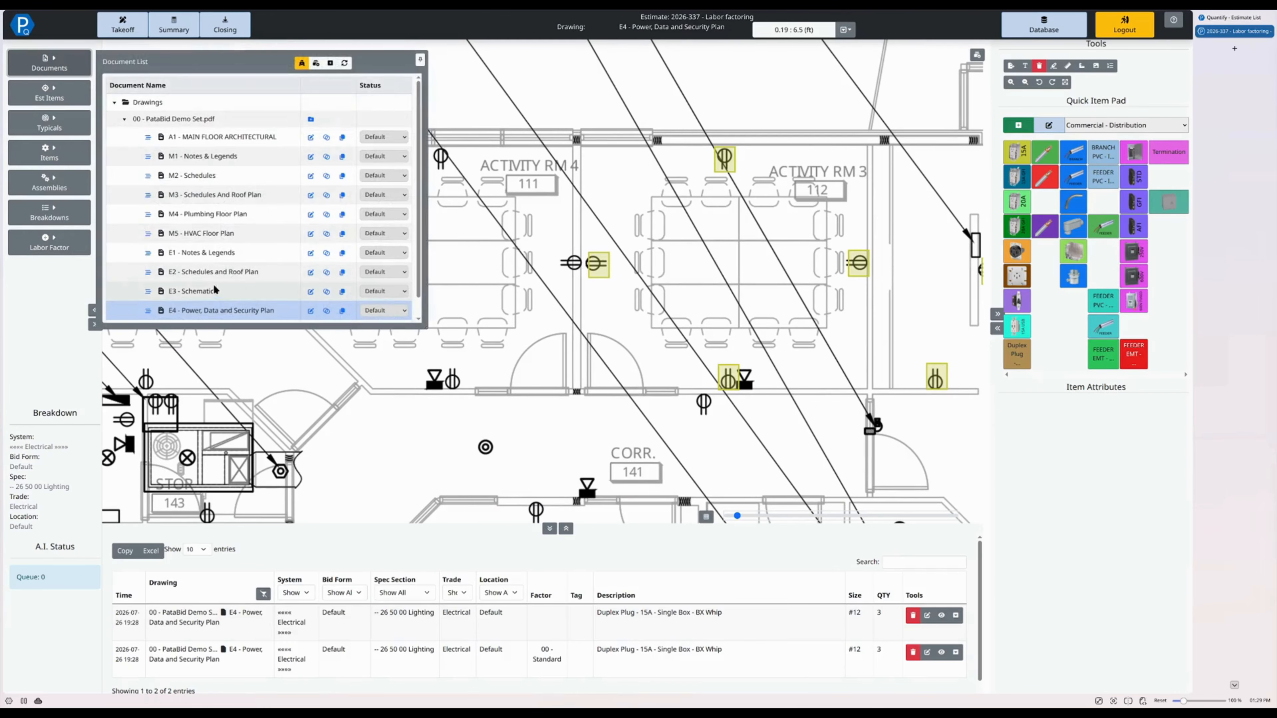
click(215, 306)
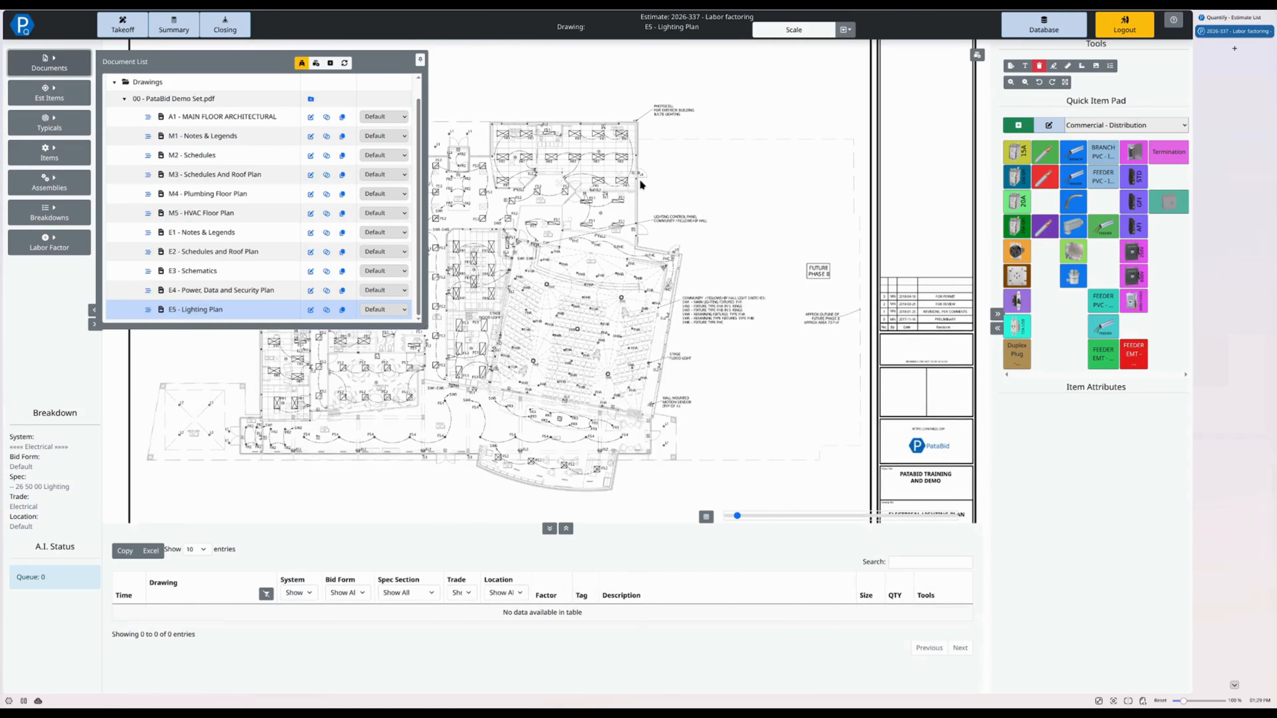
scroll(501, 196, up, 4)
drag(500, 199, 691, 273)
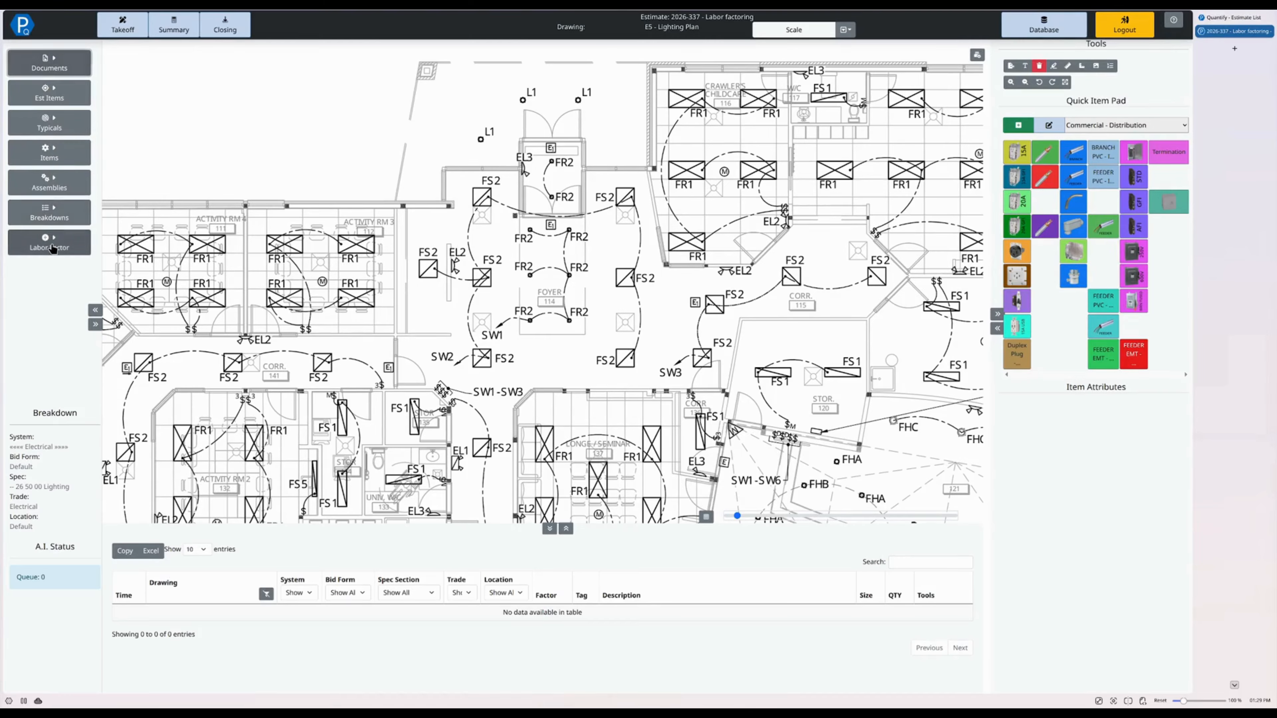
- Make High Bay (20ft) the active labor factor
click(49, 242)
click(115, 316)
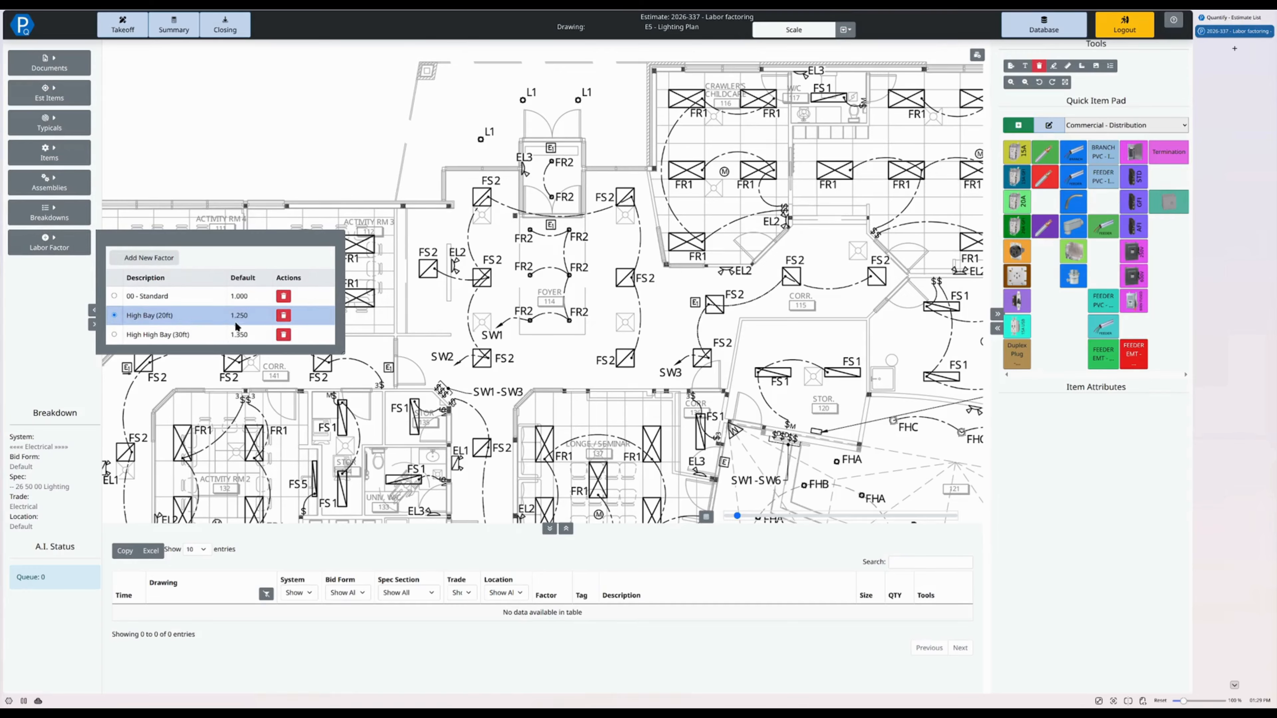
click(476, 328)
- Choose the recessed 2x2 LED panel light fixture from the Commercial - Lighting quick item pad
click(1096, 126)
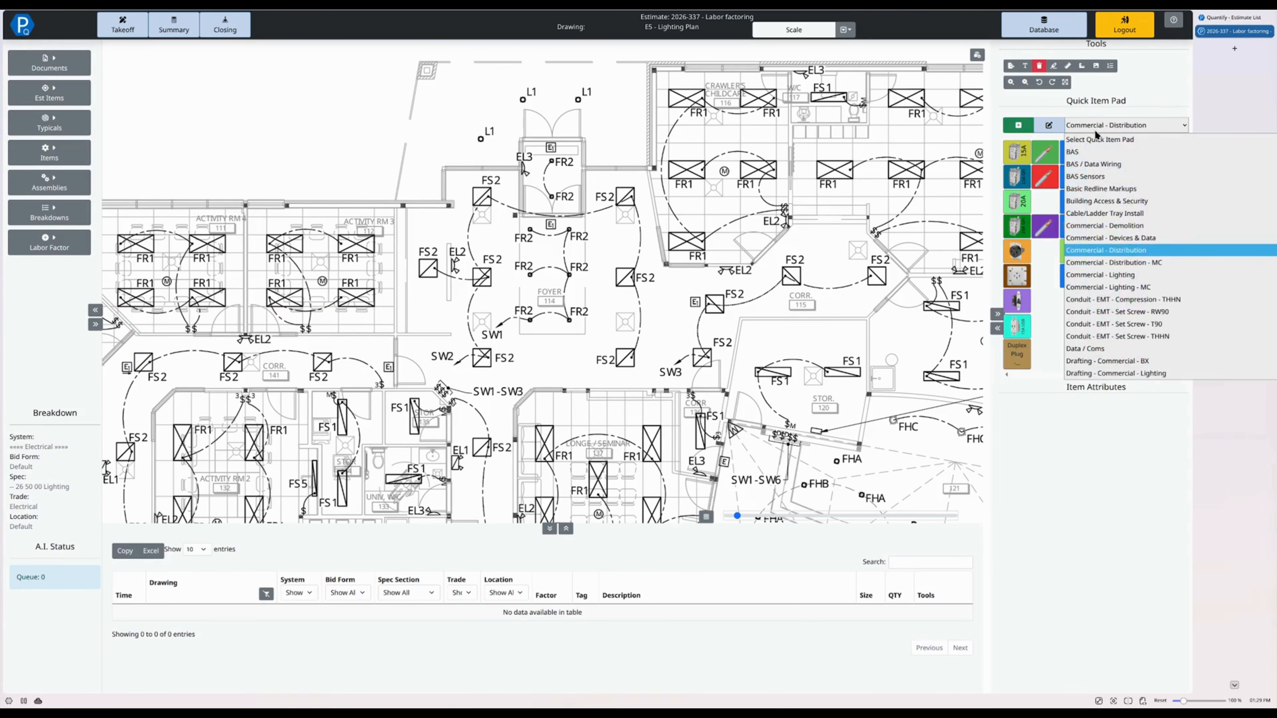
click(1132, 275)
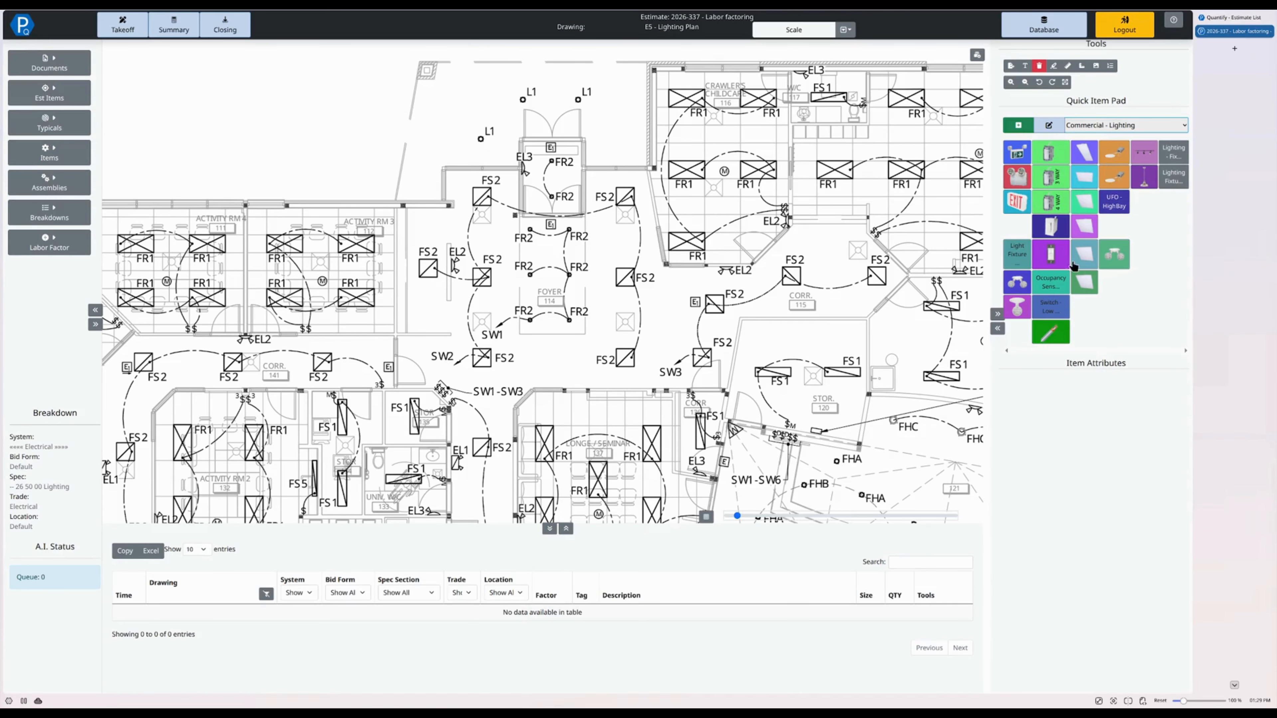
click(1086, 177)
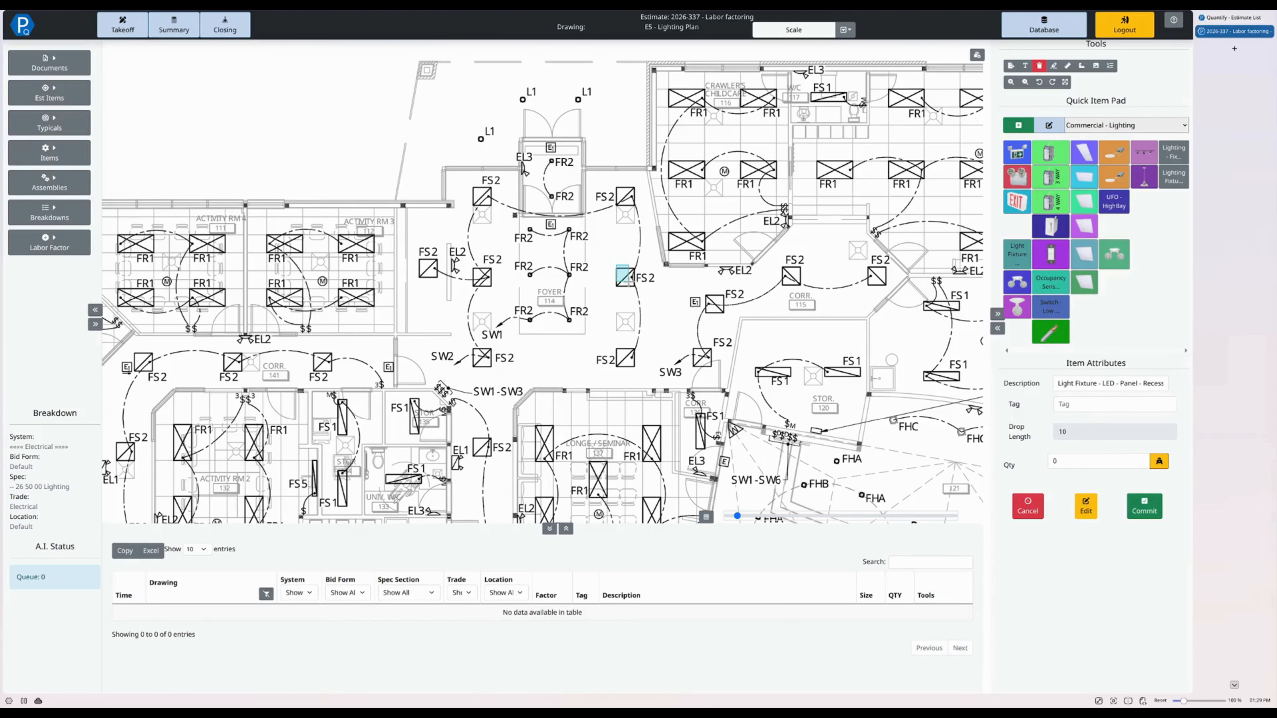
- Count the three FS2 fixtures along the east side of the foyer and commit them to the takeoff
click(625, 277)
click(625, 196)
click(625, 359)
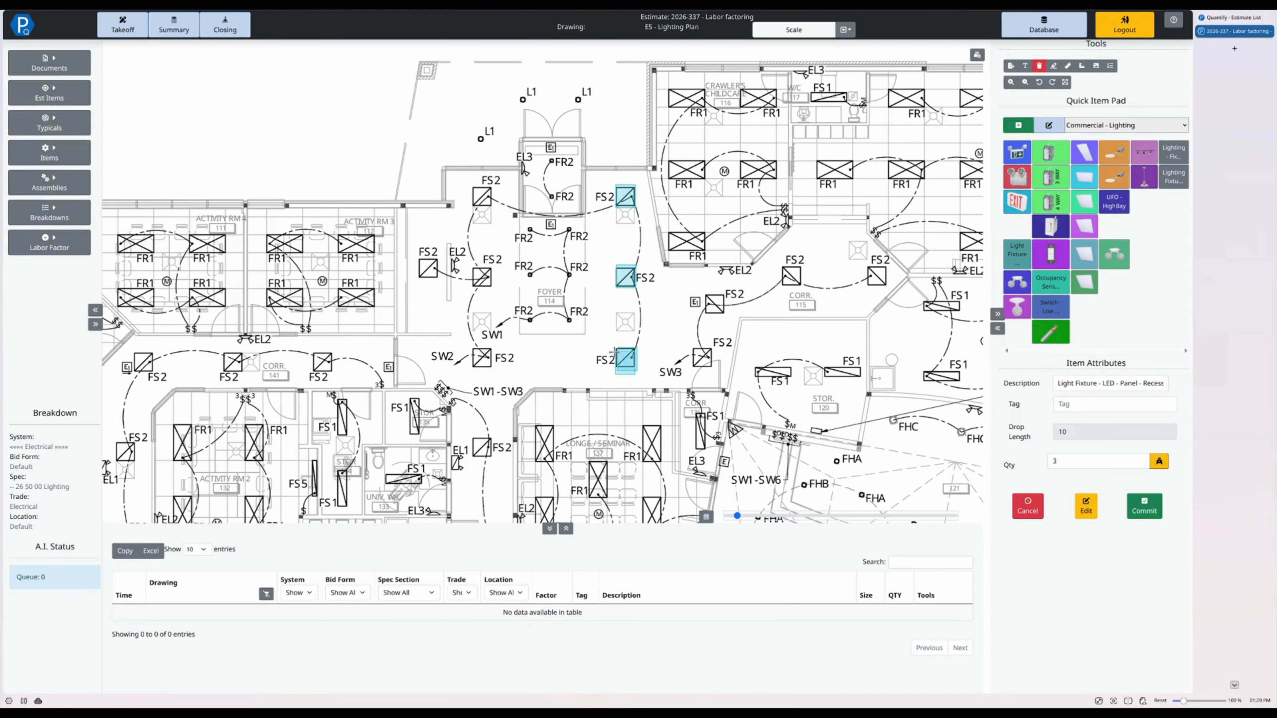
key(Return)
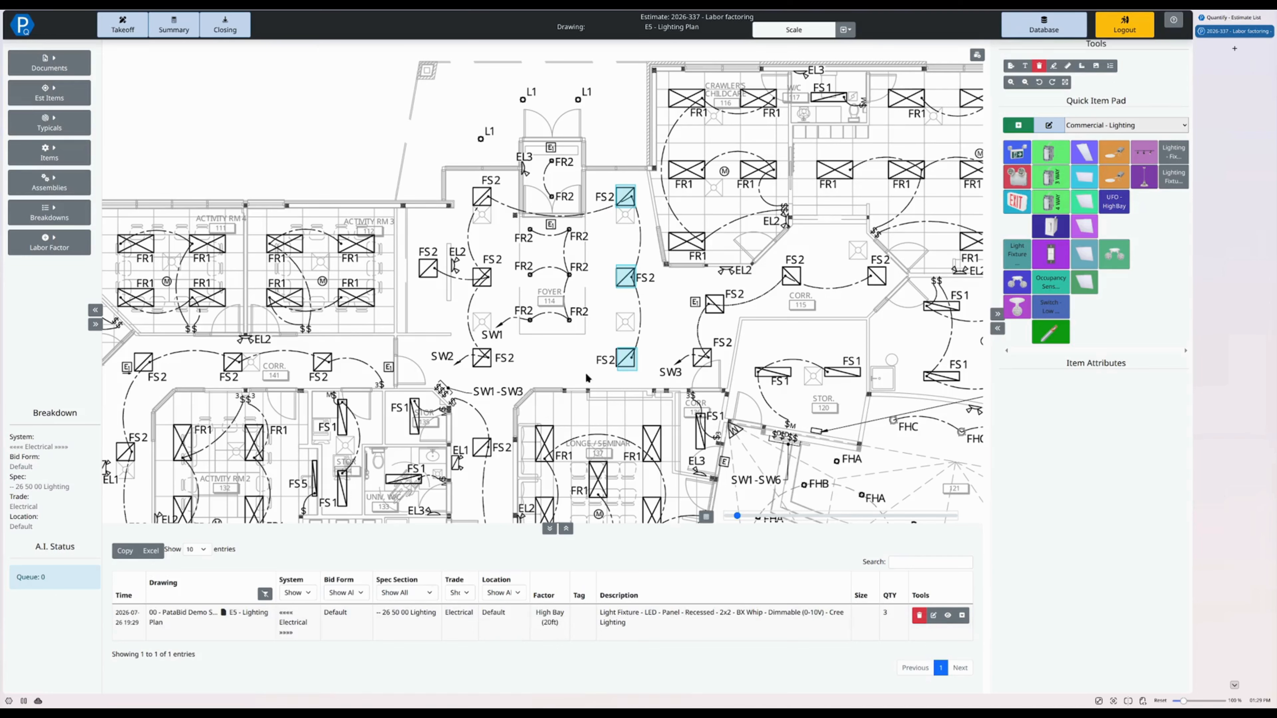
- Return to the E4 - Power, Data and Security Plan drawing
right_click(386, 615)
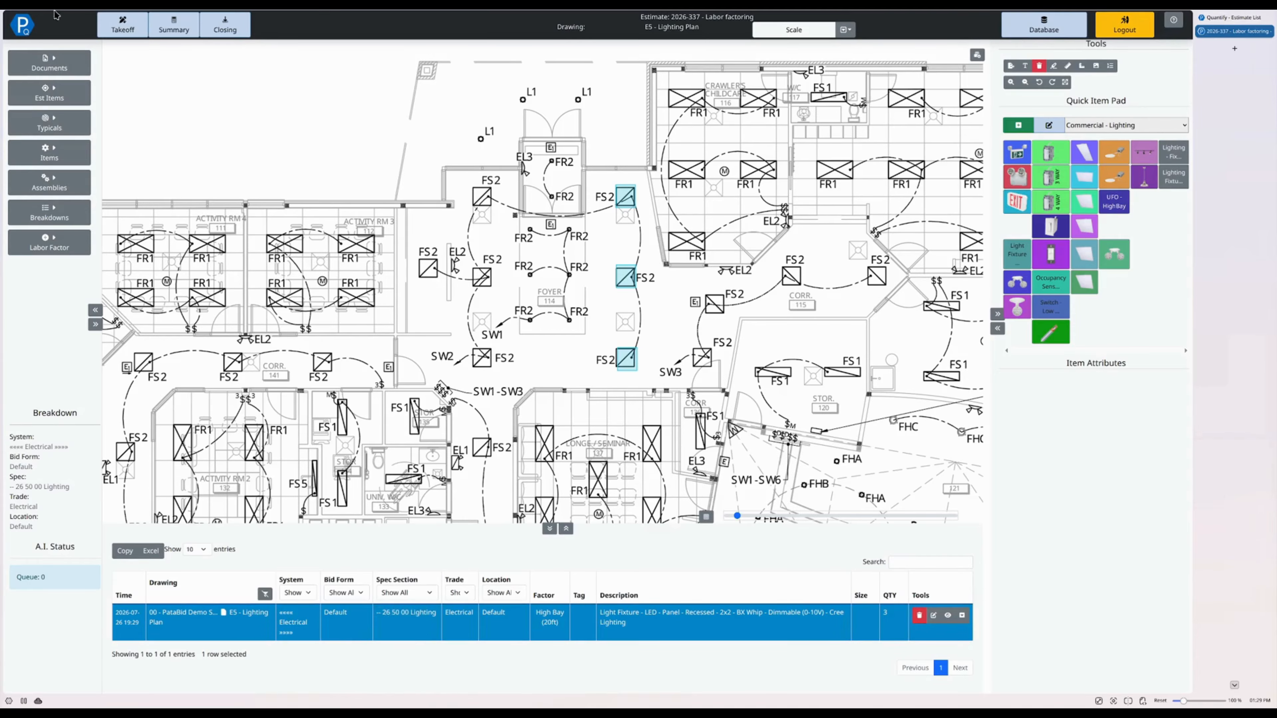
click(49, 63)
click(206, 290)
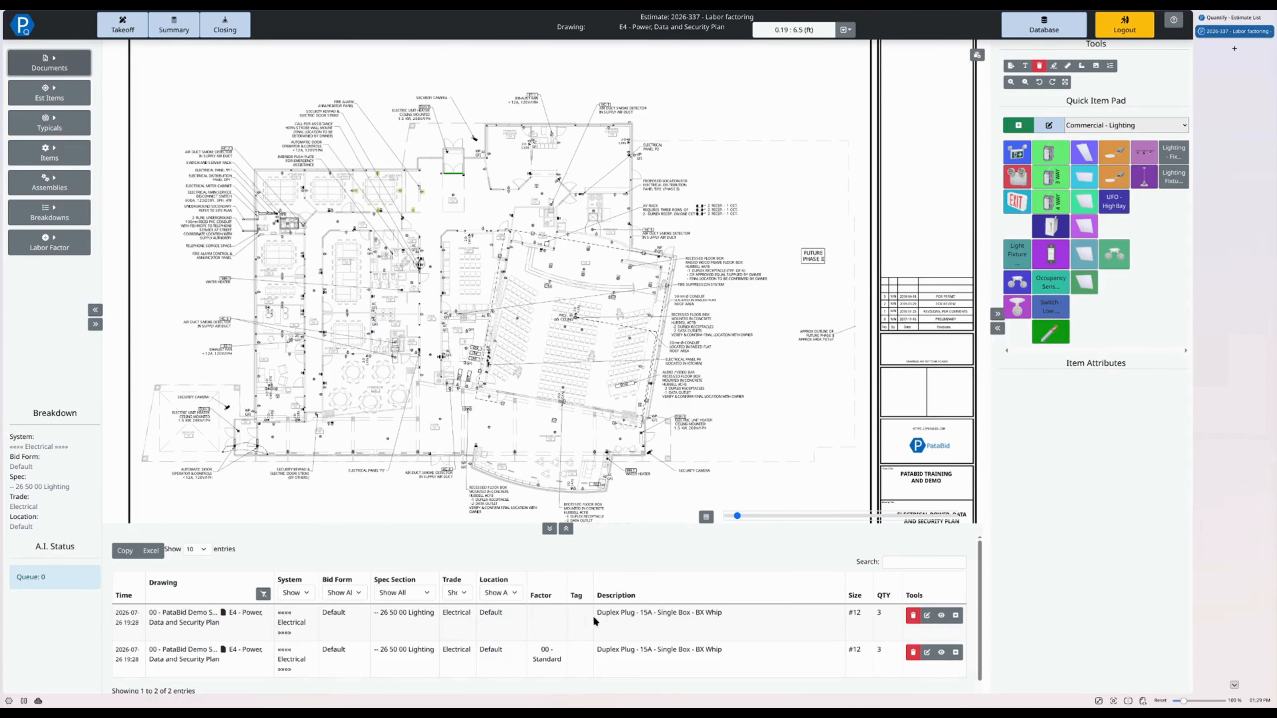
- Re-assign the duplex plug entry that has no labor factor to 00 - Standard
click(537, 626)
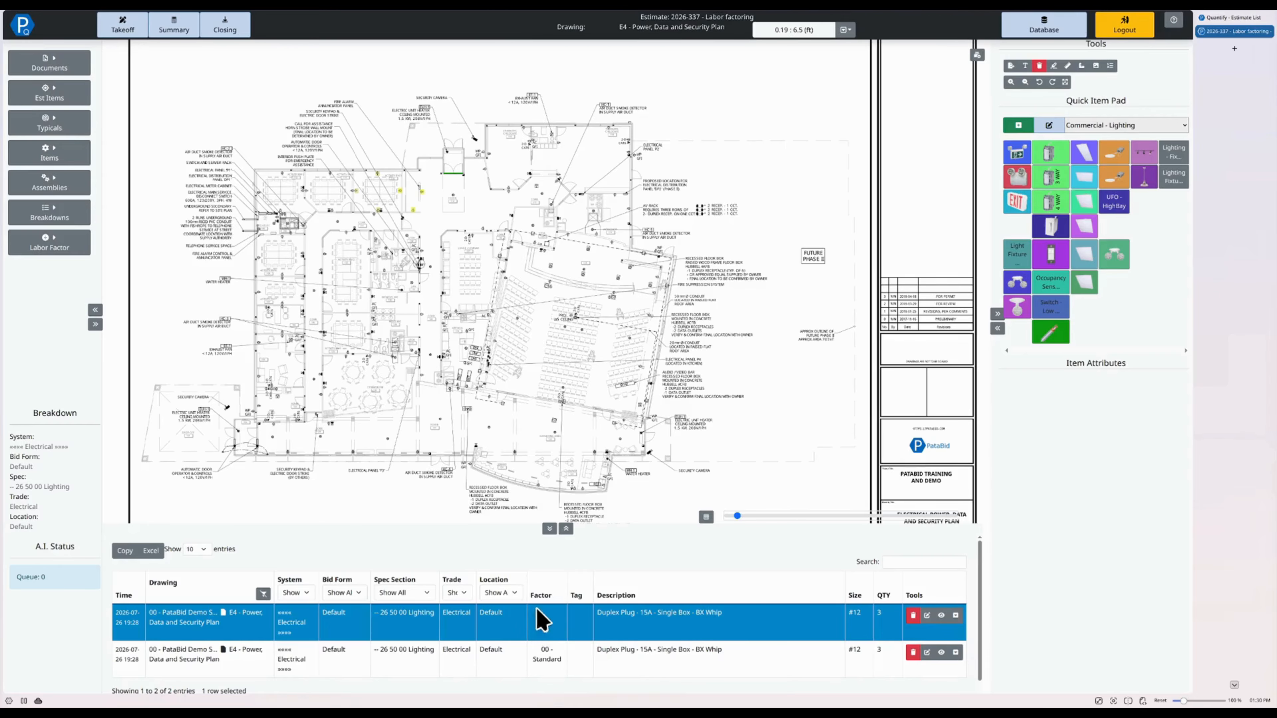
right_click(537, 609)
click(541, 648)
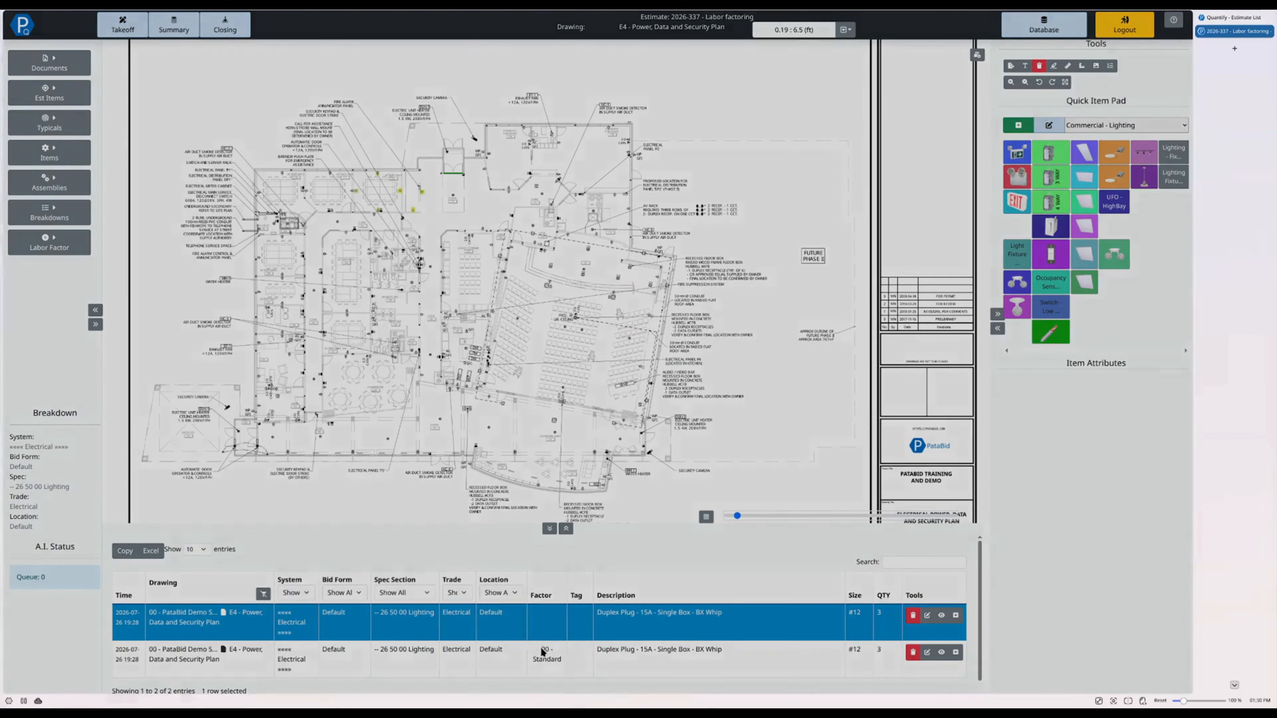
click(542, 297)
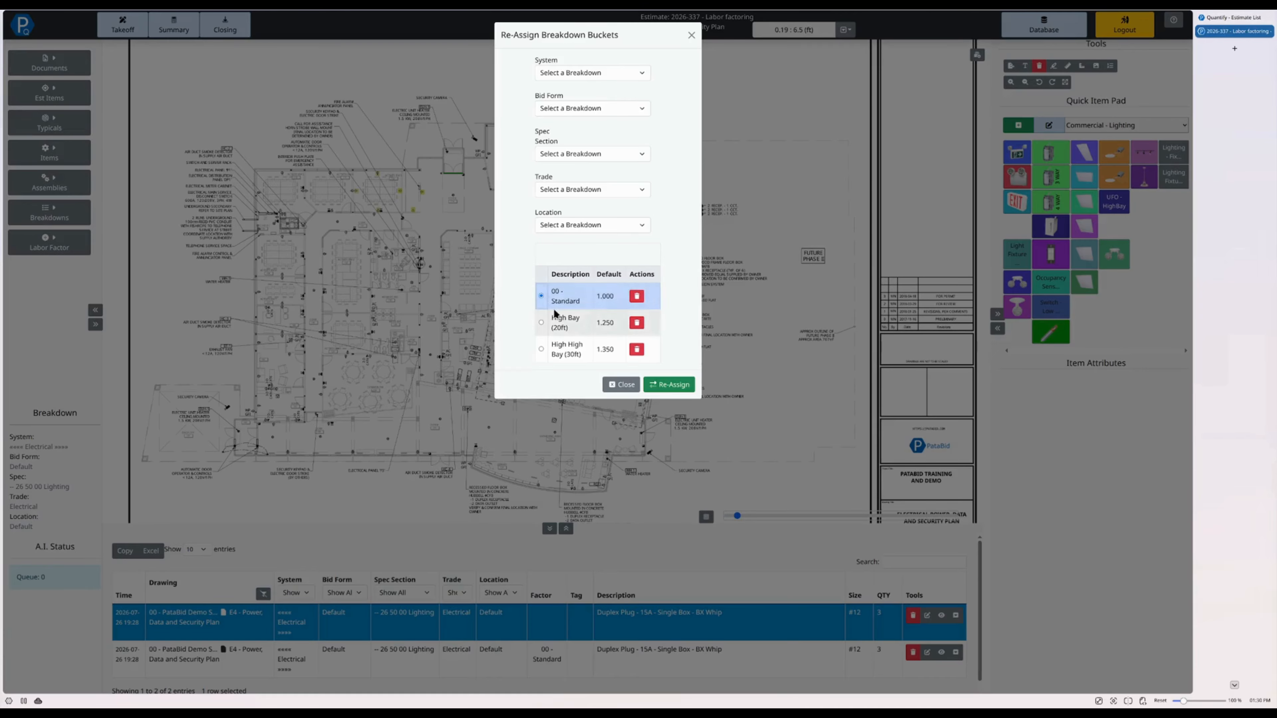
click(668, 385)
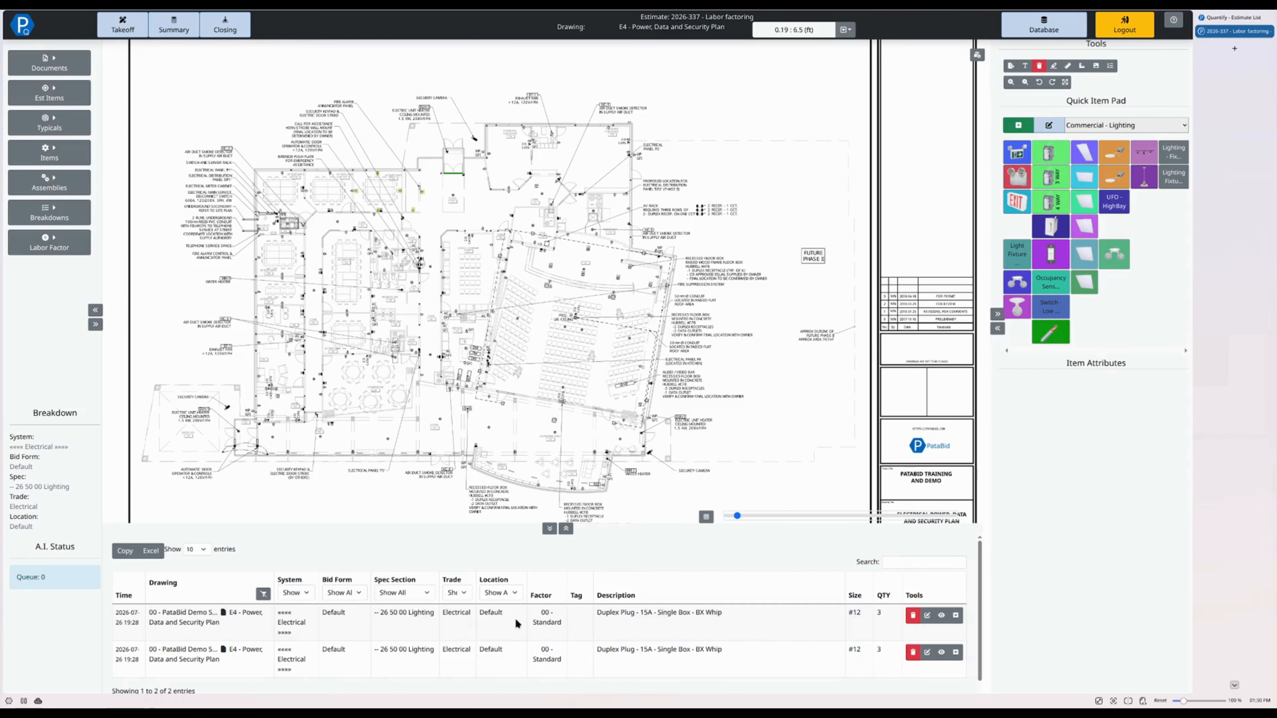
- Re-assign both duplex plug takeoff entries together to the High High Bay (30ft) labor factor
click(481, 620)
ctrl+click(487, 654)
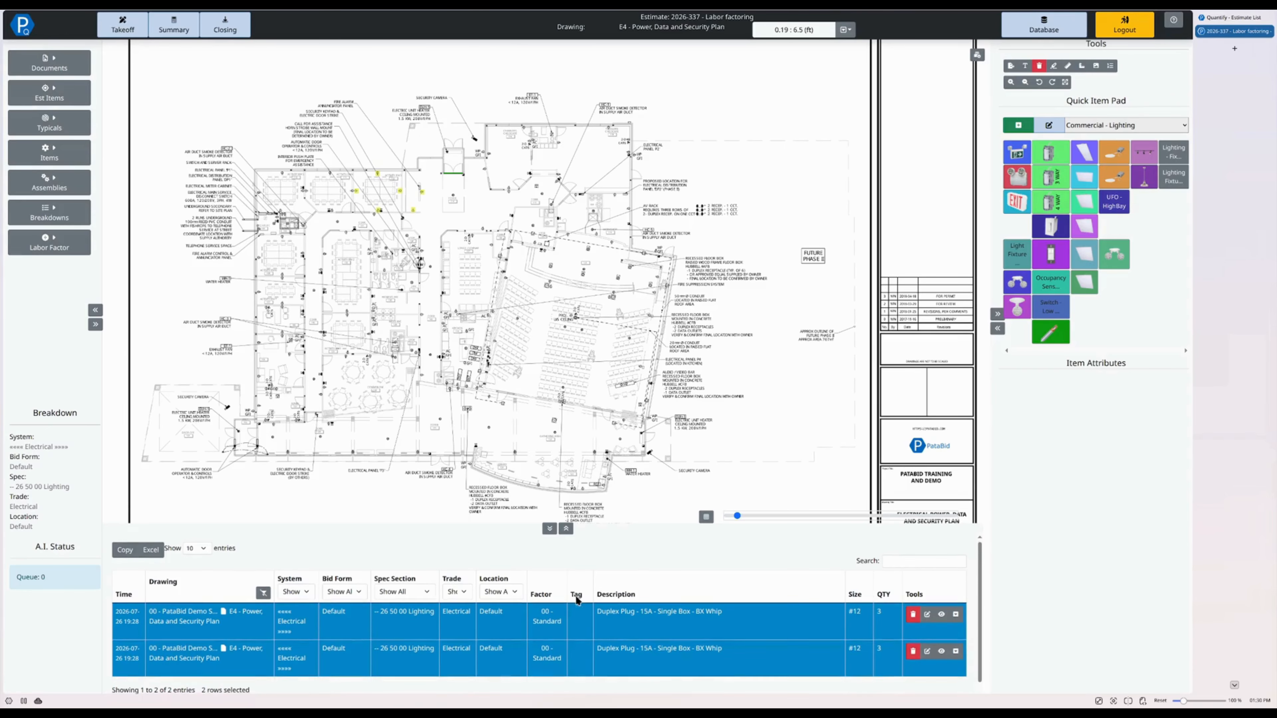
scroll(483, 629, down, 1)
right_click(478, 604)
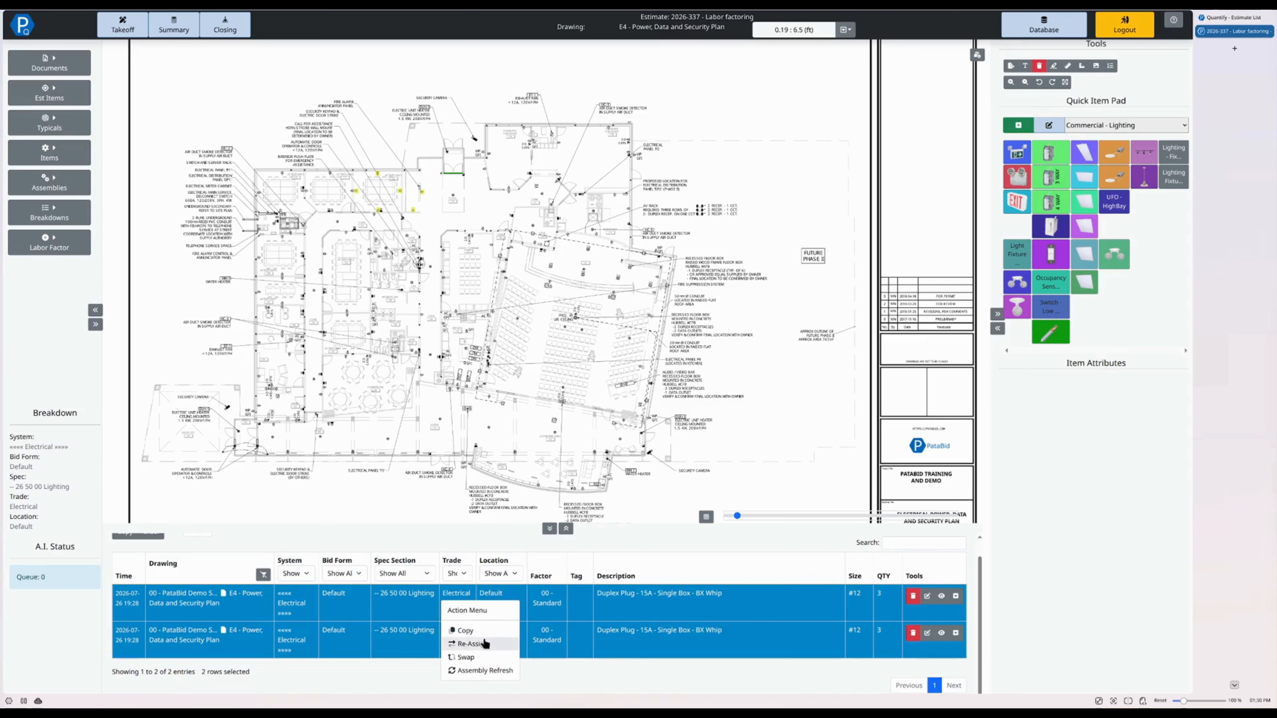
click(480, 645)
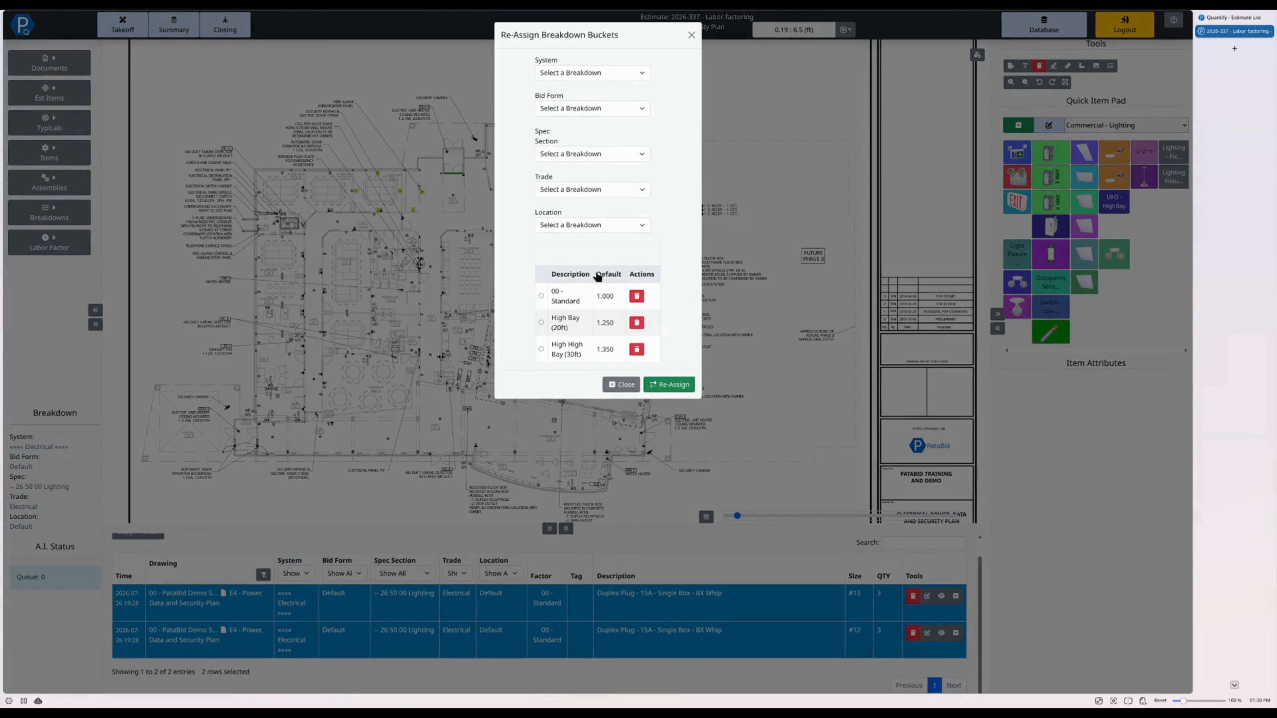
click(541, 348)
click(664, 384)
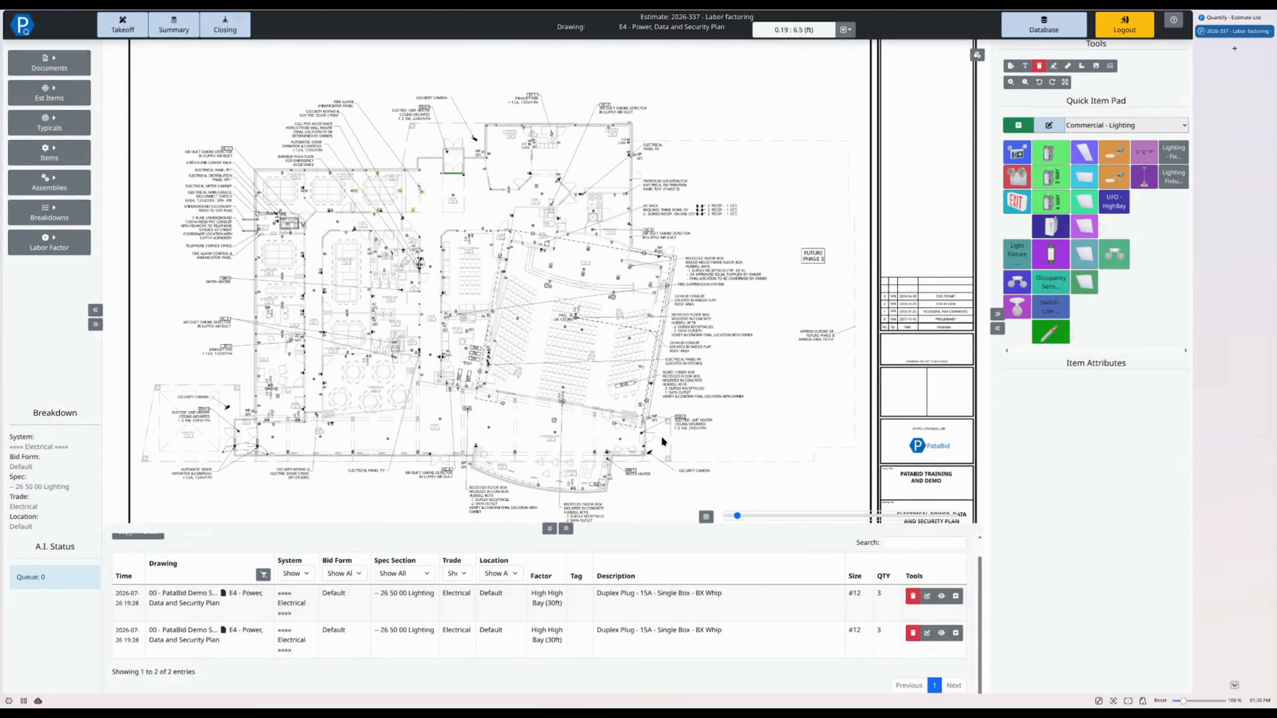
- Add a new row to the list of labor factors
click(45, 237)
click(139, 306)
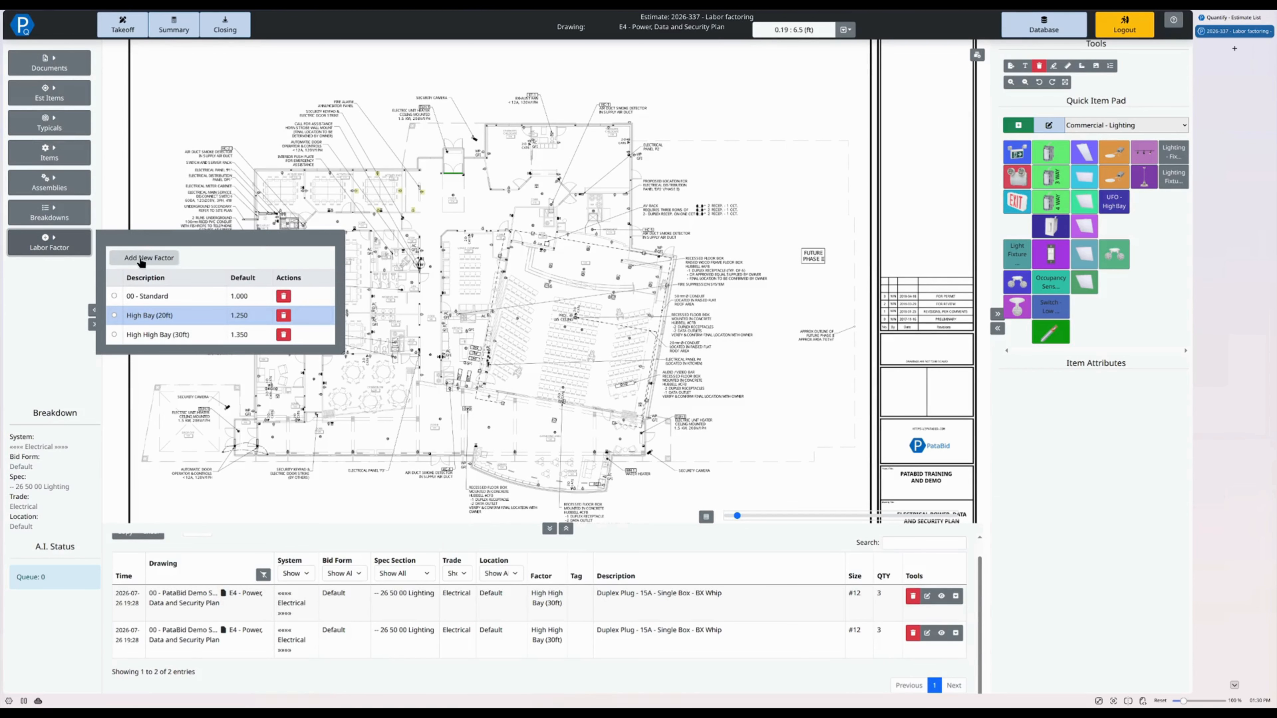
click(141, 261)
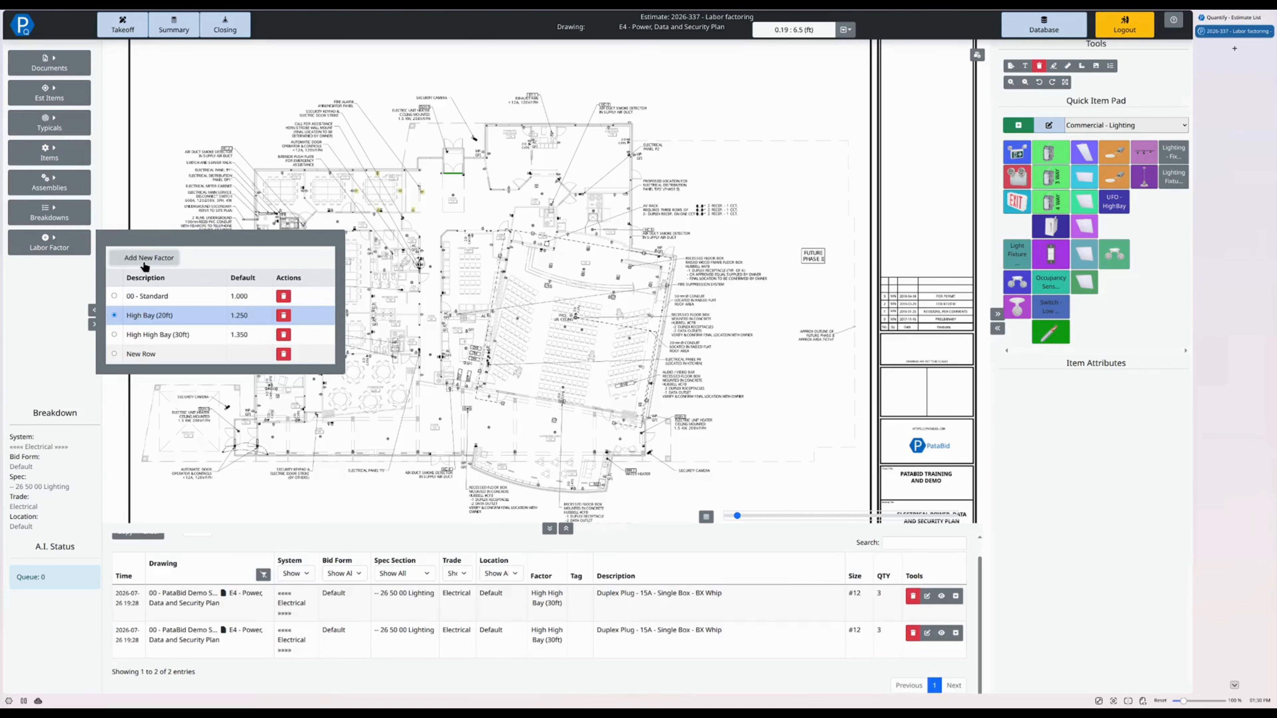
- Name the new labor factor row Duct Bank - Parallel Runs and set its default to 0.9
double_click(146, 356)
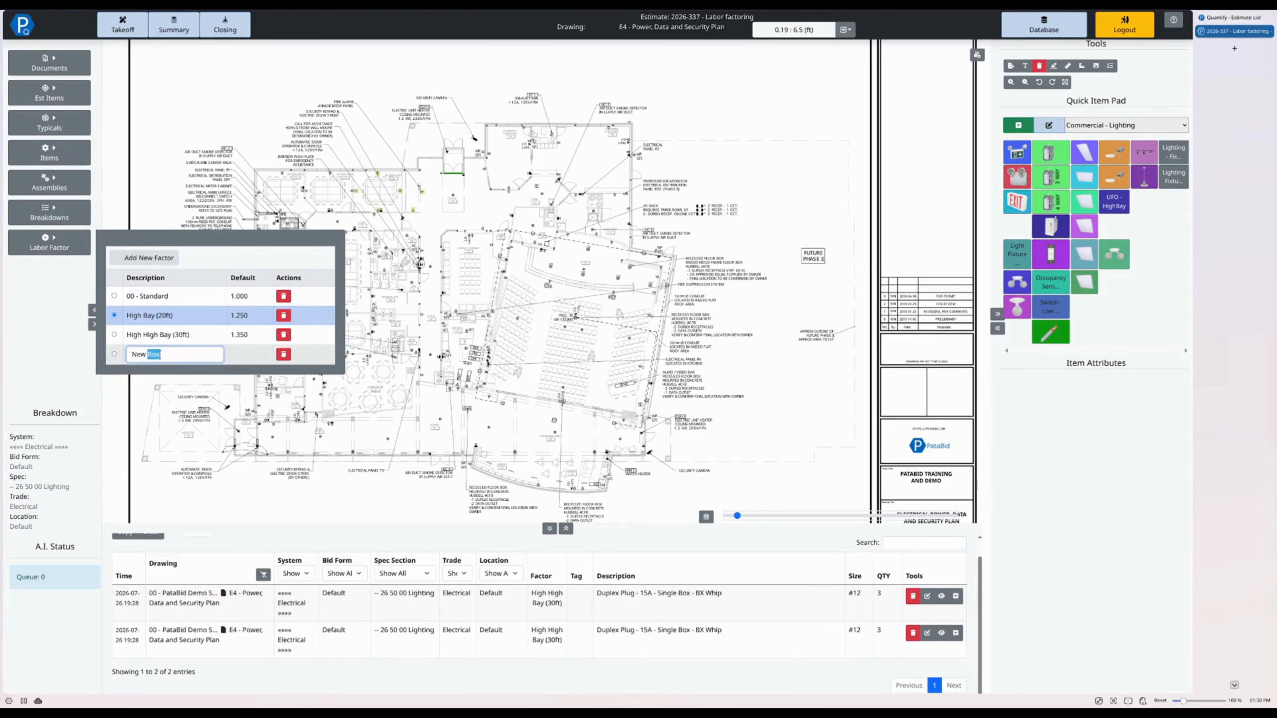
triple_click(197, 355)
text(Duct Bank - Parallel Runs)
click(244, 355)
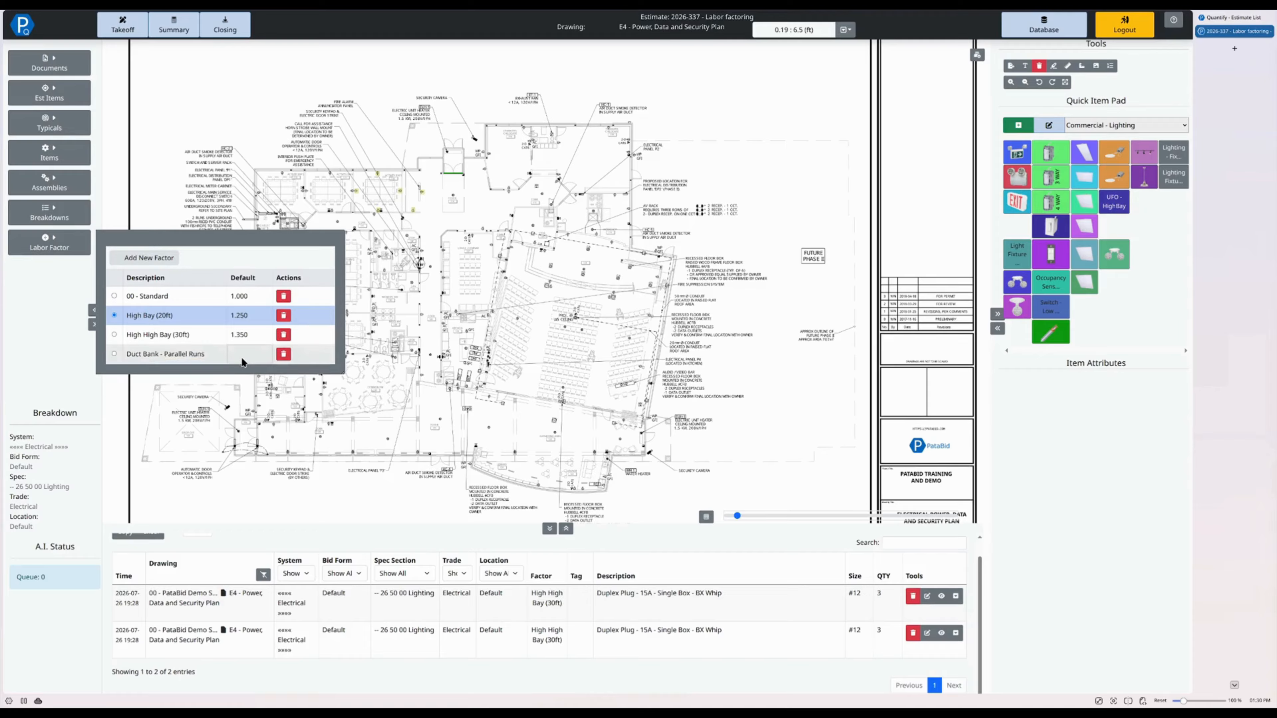
text(.9)
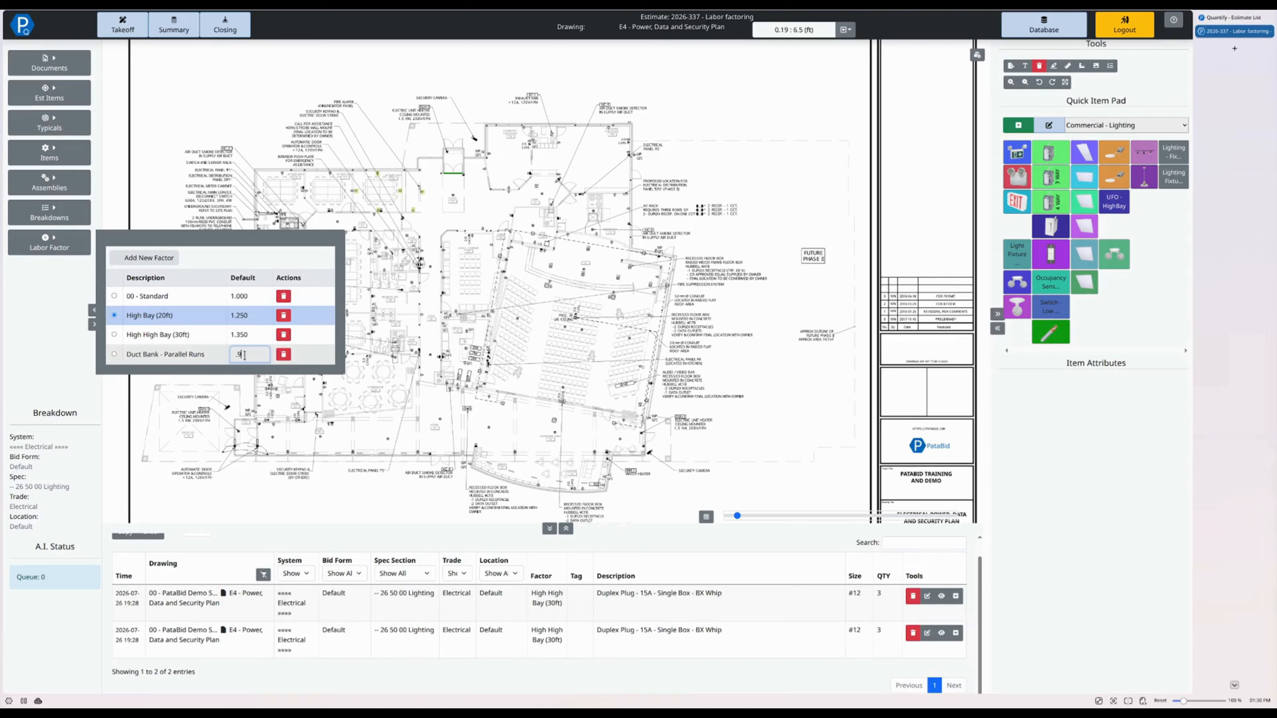
key(Return)
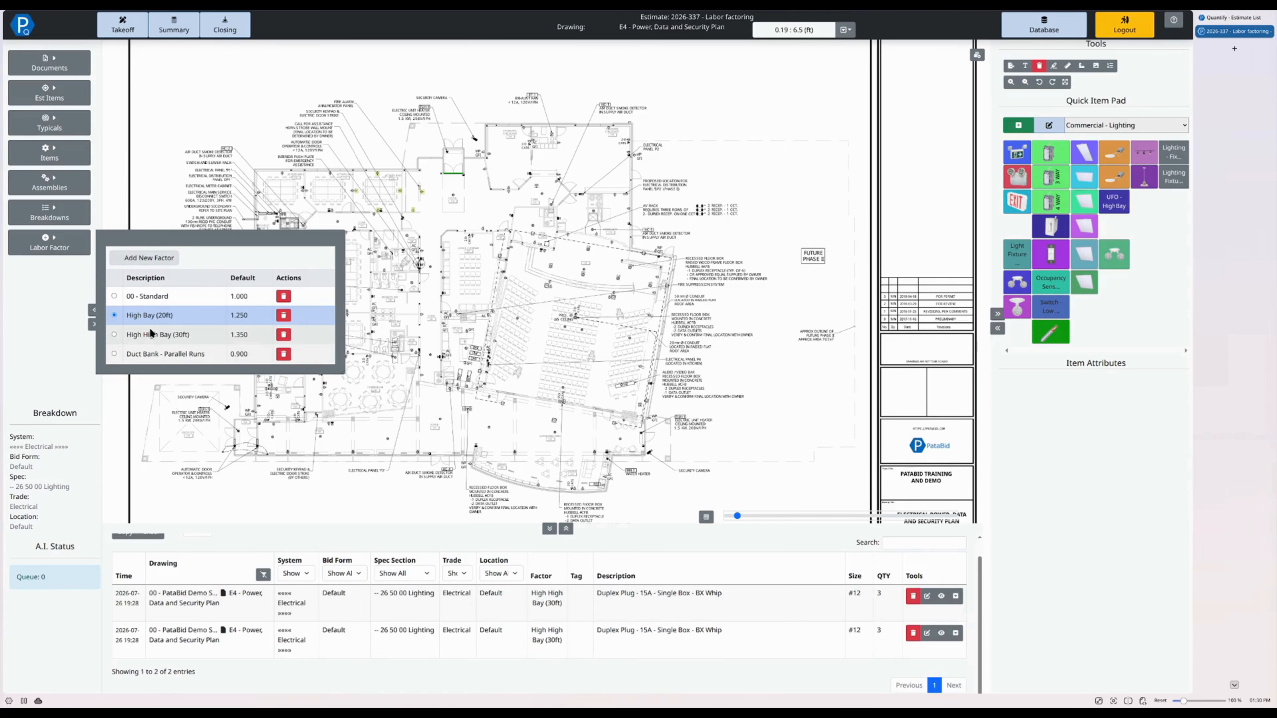
- Open the estimate summary and examine the labor factors and extended labor of the receptacle and LED panel lighting fixture rows
click(171, 30)
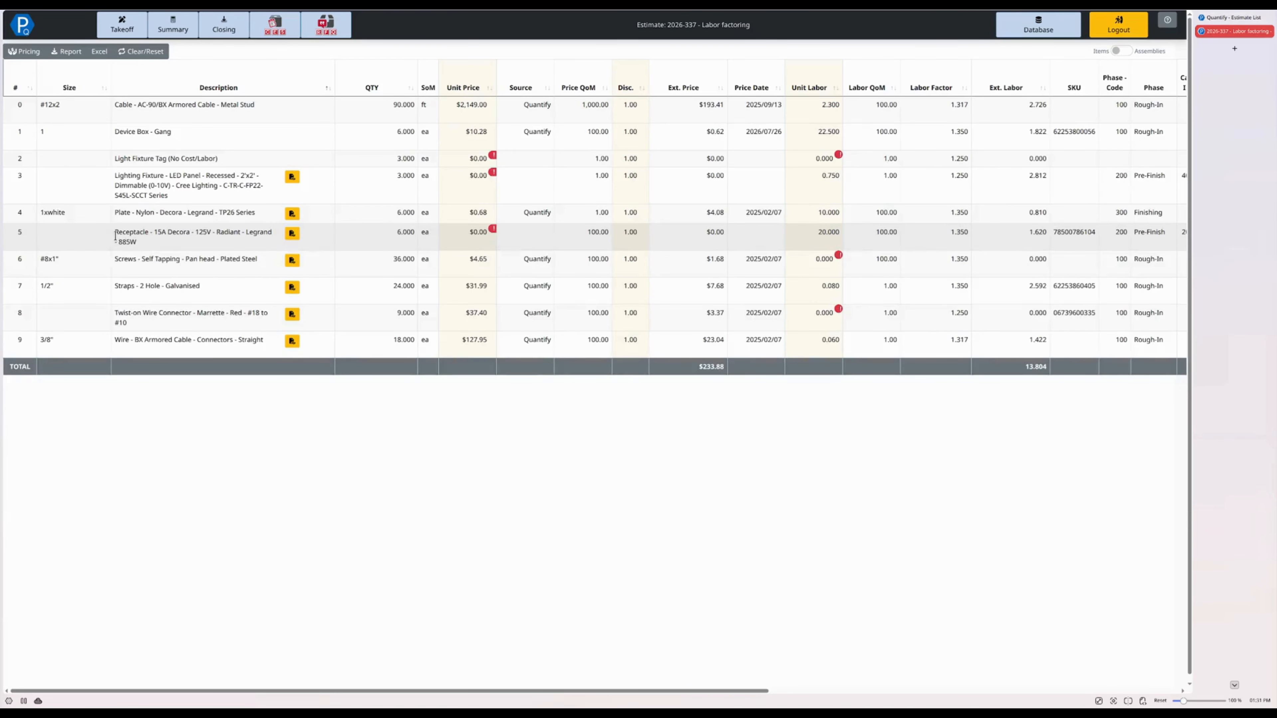
drag(115, 235, 130, 242)
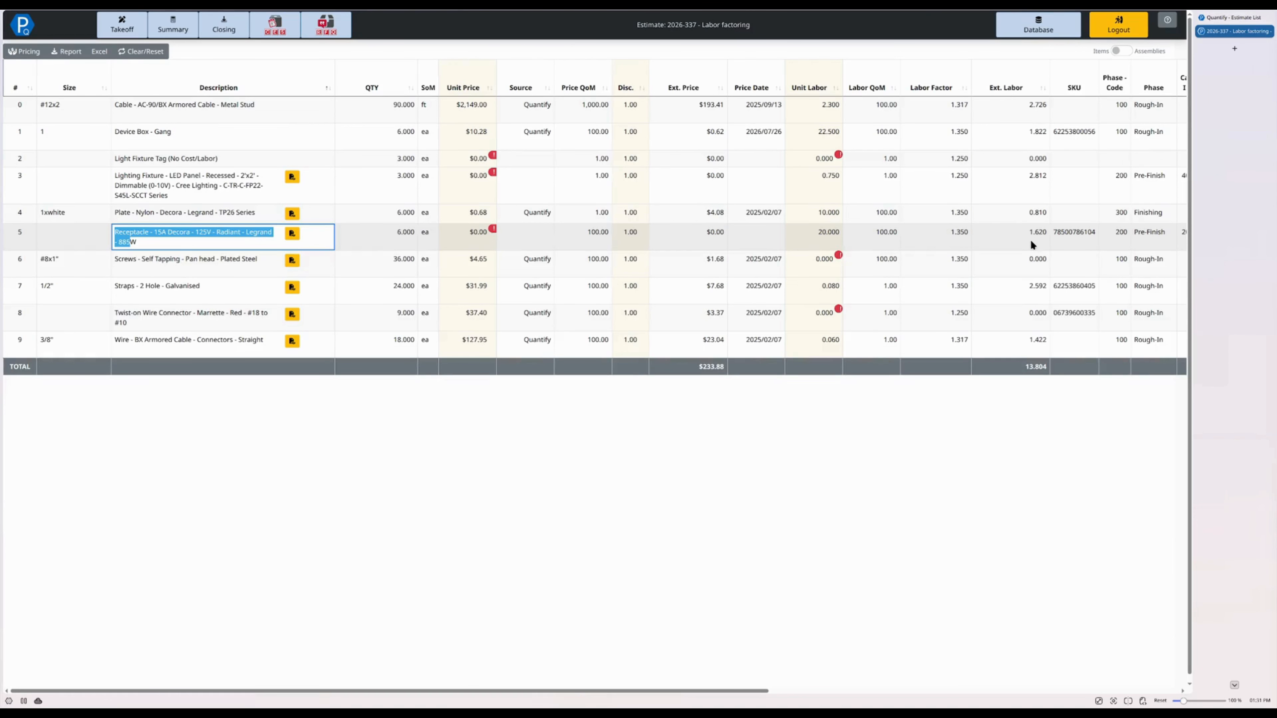
right_click(178, 216)
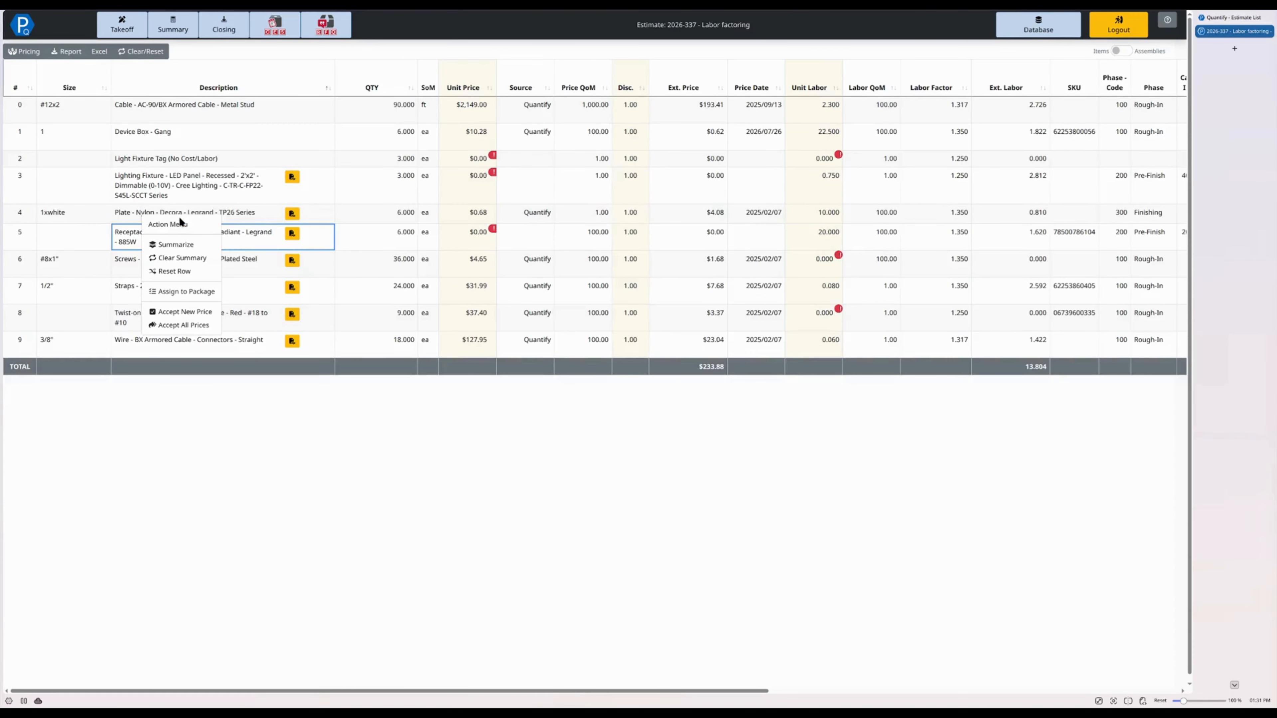
click(143, 190)
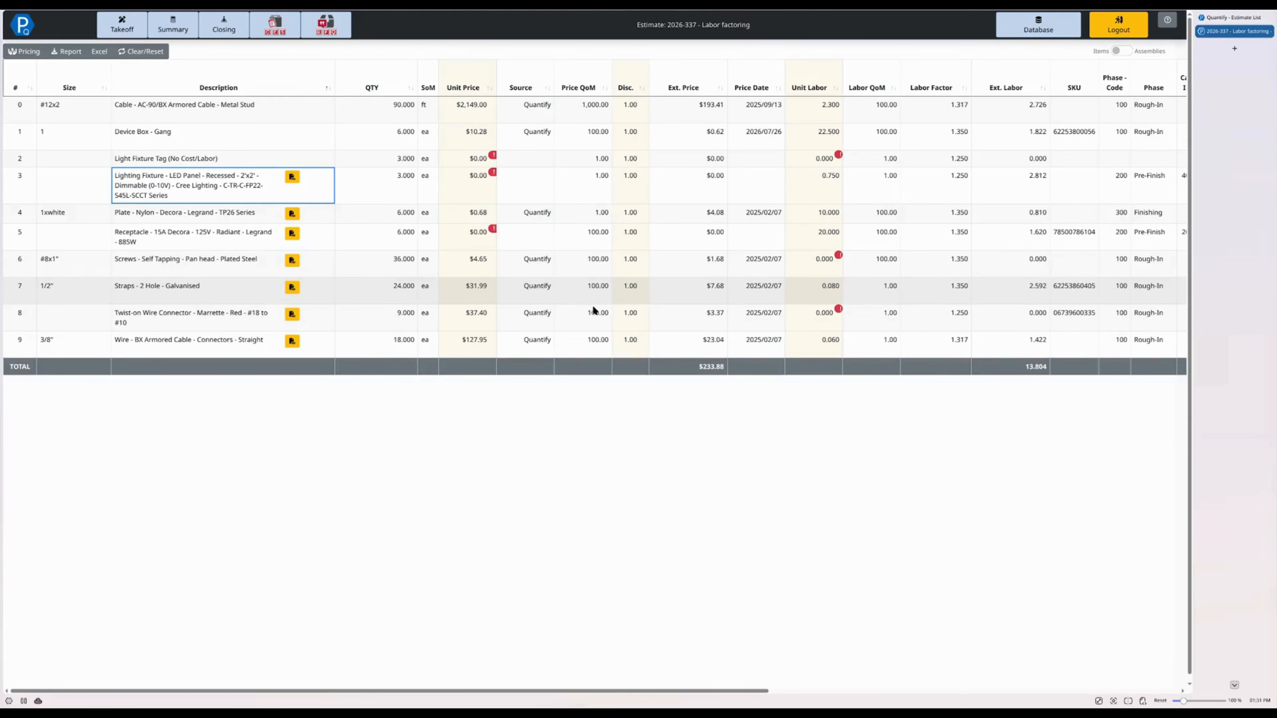
- Go to the closing section, break the estimate down by drawing, and apply the Default Blended Crew to all drawings
click(235, 35)
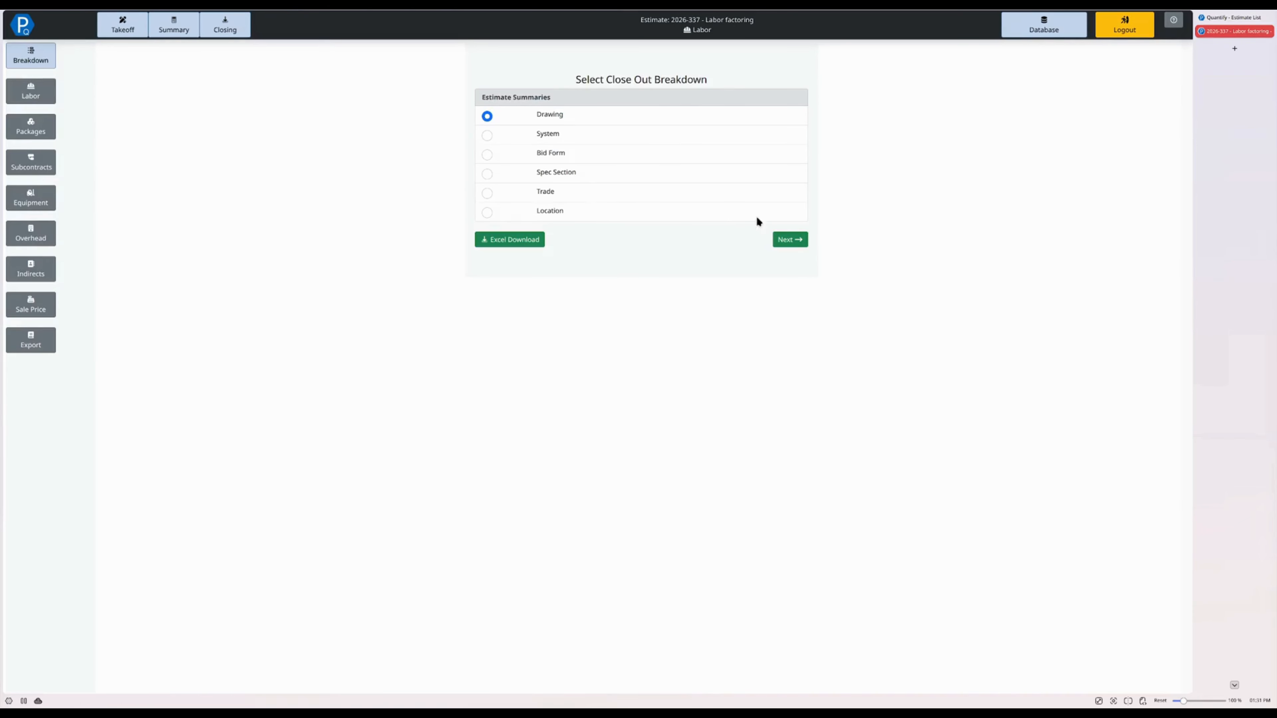
click(789, 242)
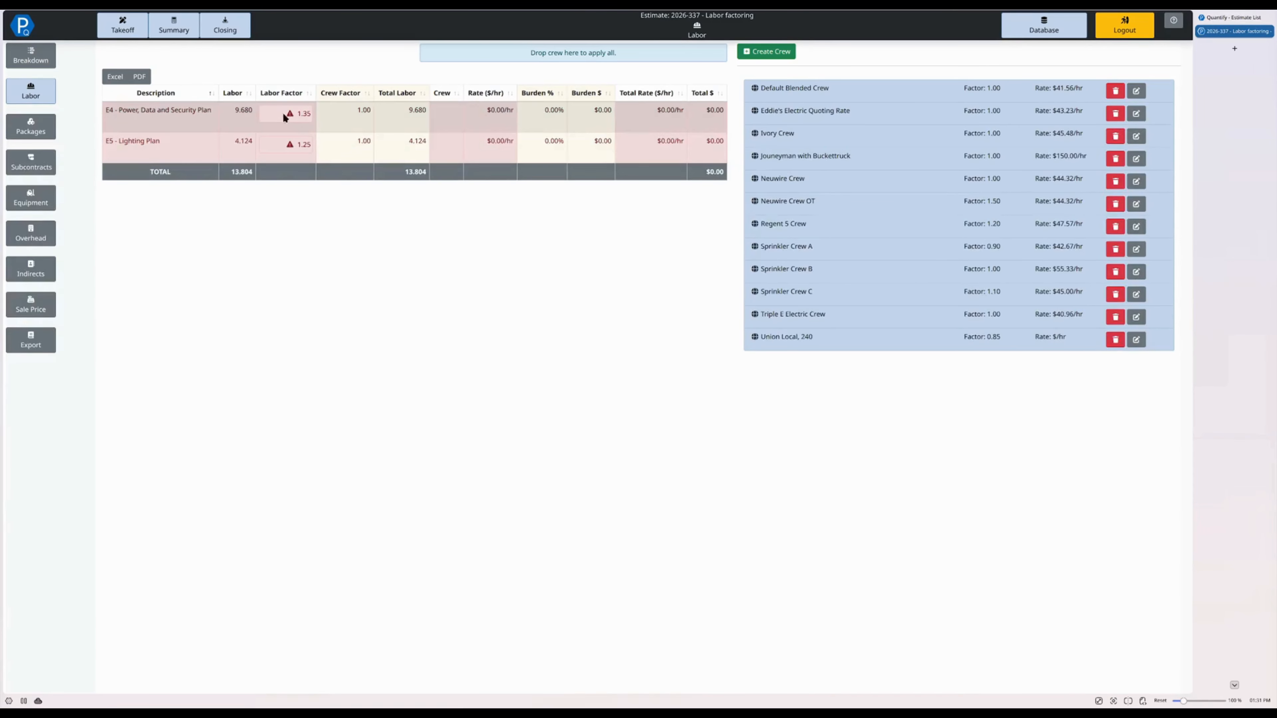
mouse_move(282, 116)
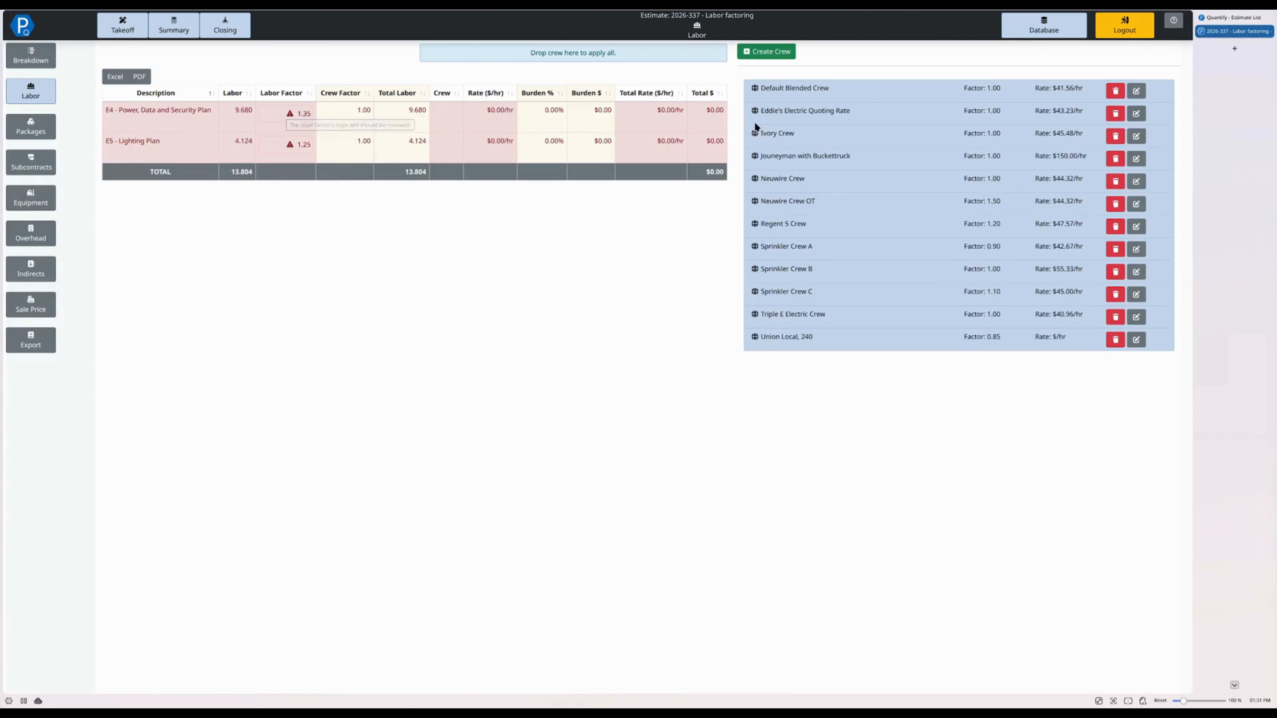
drag(872, 95, 566, 53)
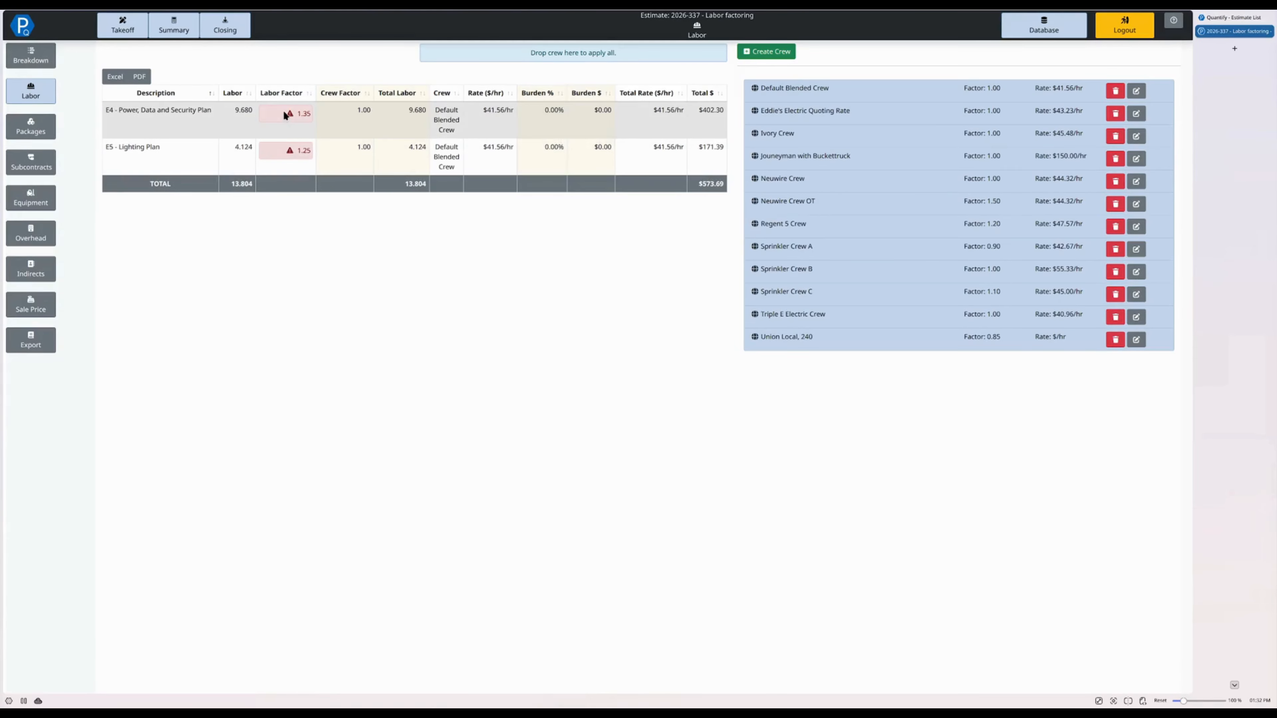
mouse_move(284, 112)
mouse_move(293, 153)
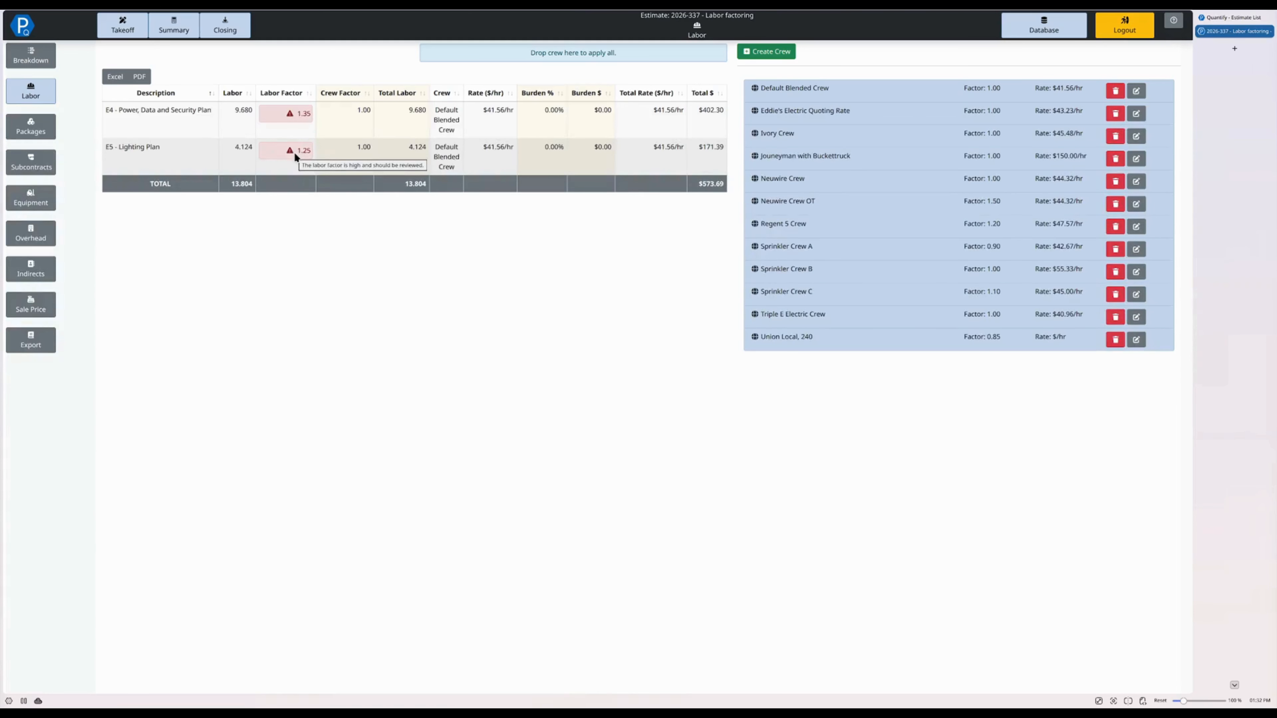
- Return to the takeoff and set the default of the High High Bay (30ft) labor factor to 1.15
click(133, 31)
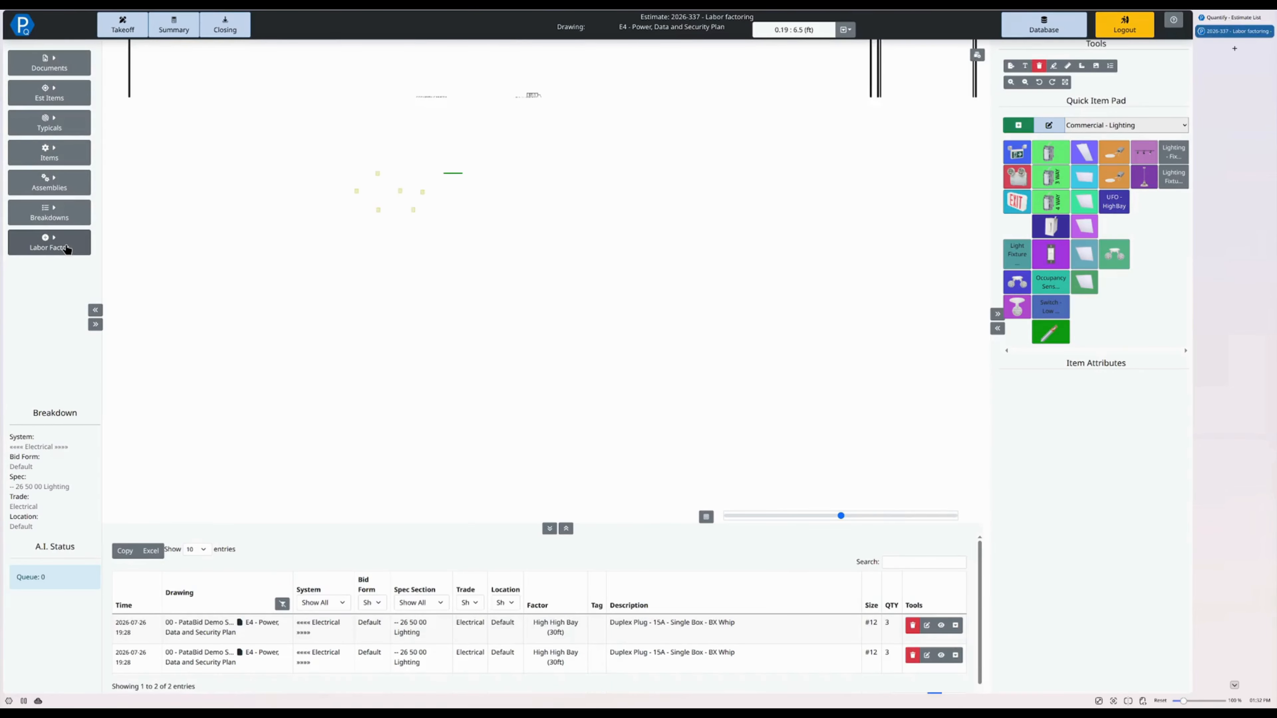
click(67, 249)
click(252, 354)
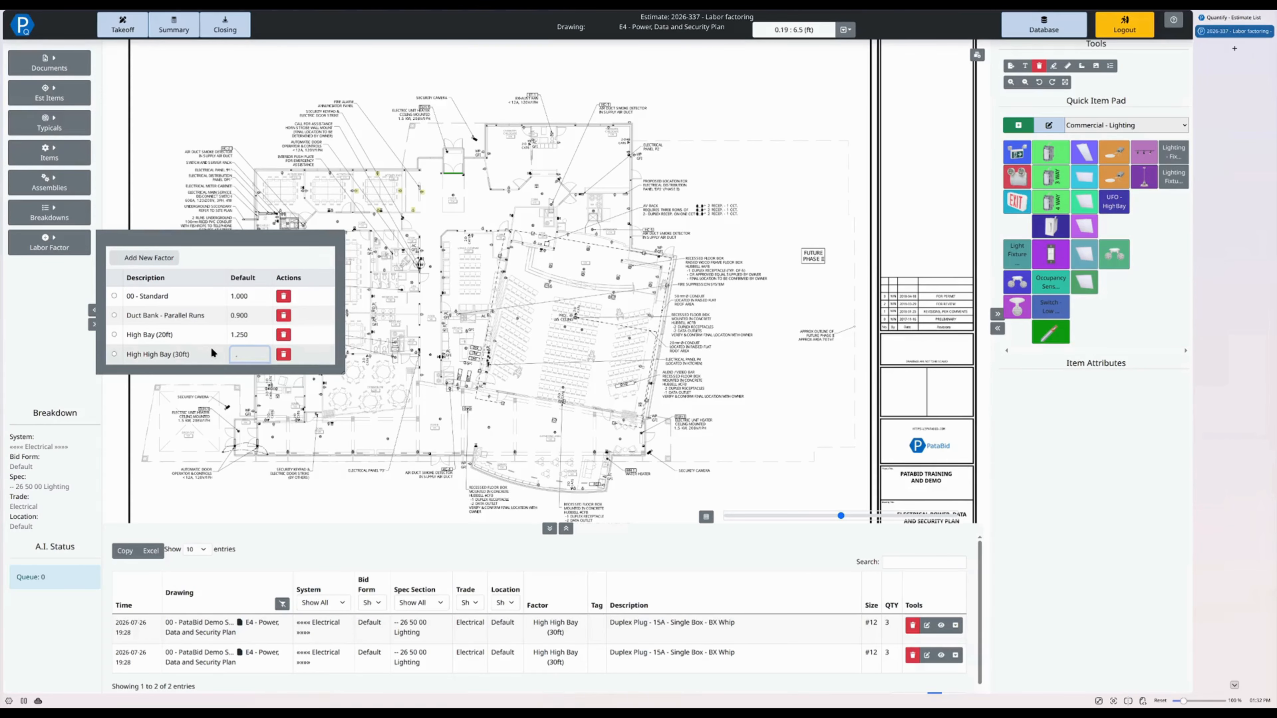
text(1.15)
key(Return)
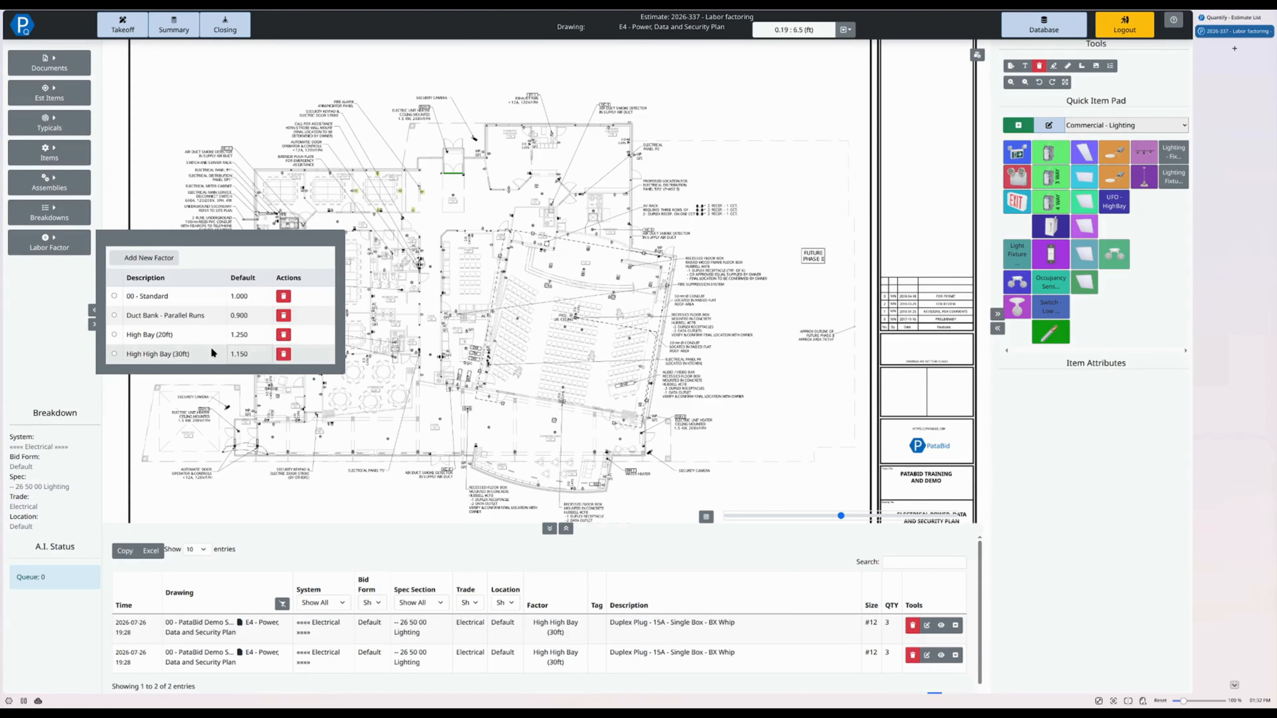
- Set the default of the High Bay (20ft) labor factor to 1.1
click(251, 335)
key(BackSpace)
key(BackSpace)
key(BackSpace)
key(BackSpace)
text(1.1)
key(Return)
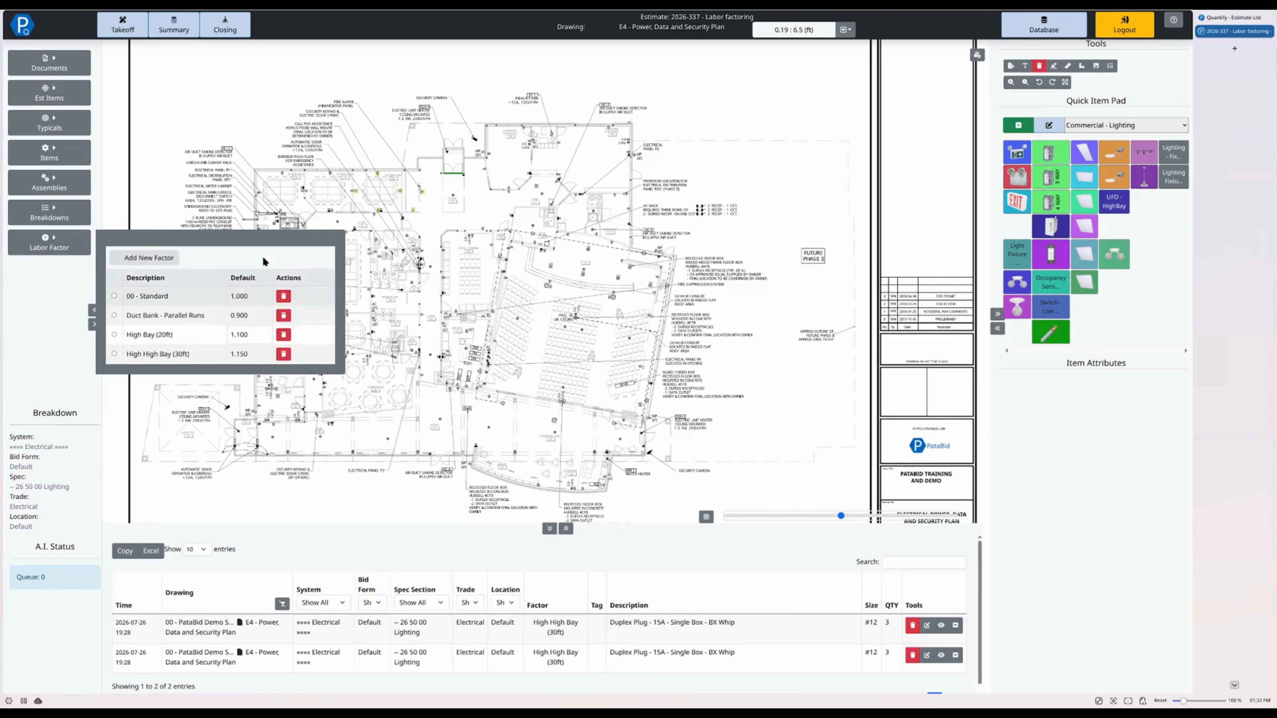
- Reopen the closing labor table broken down by drawing and check the labor factors of both drawings
click(224, 25)
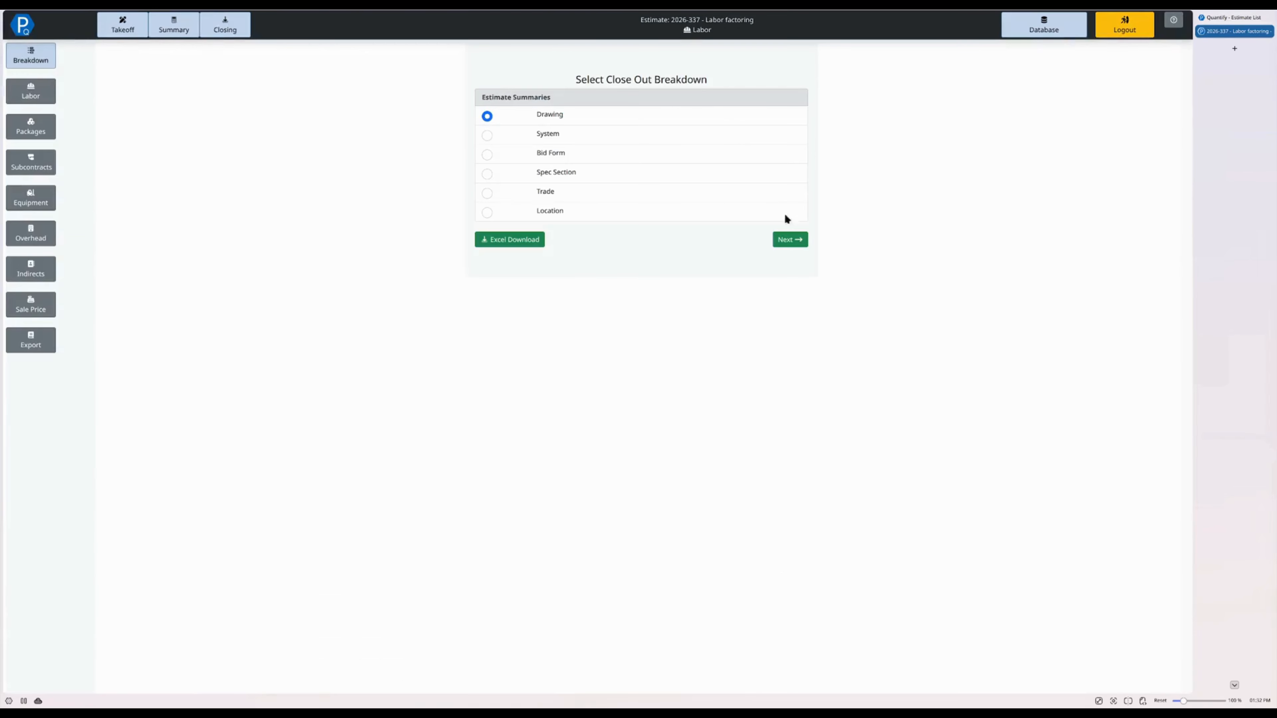
click(797, 240)
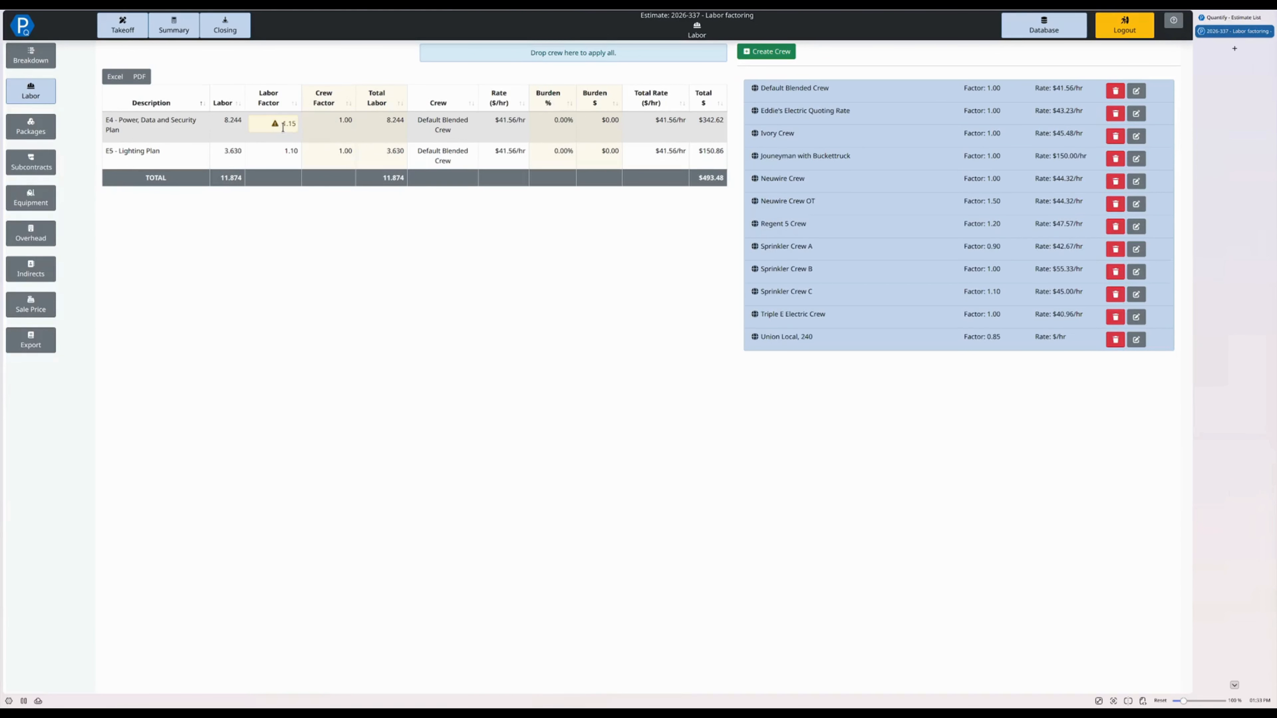
mouse_move(283, 127)
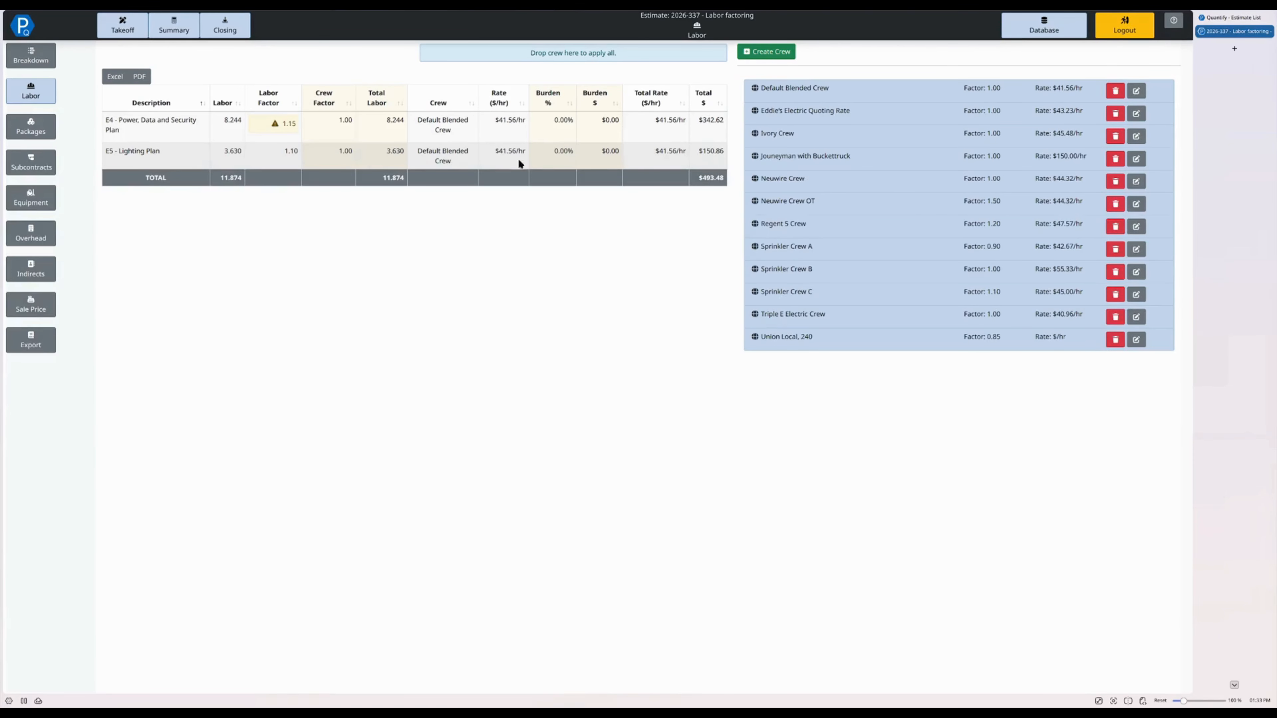
- Try a crew factor of 0.90 on the E5 - Lighting Plan row and reset it by re-applying the Default Blended Crew
double_click(338, 156)
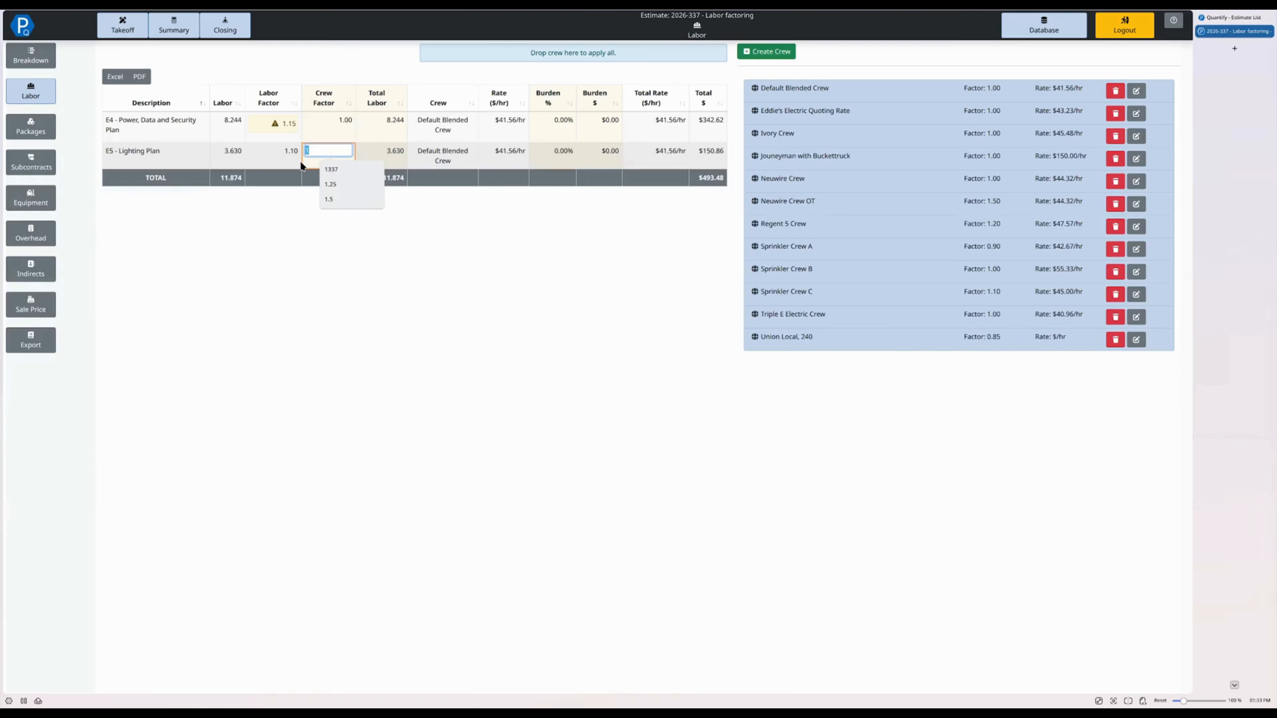
text(.96)
key(Return)
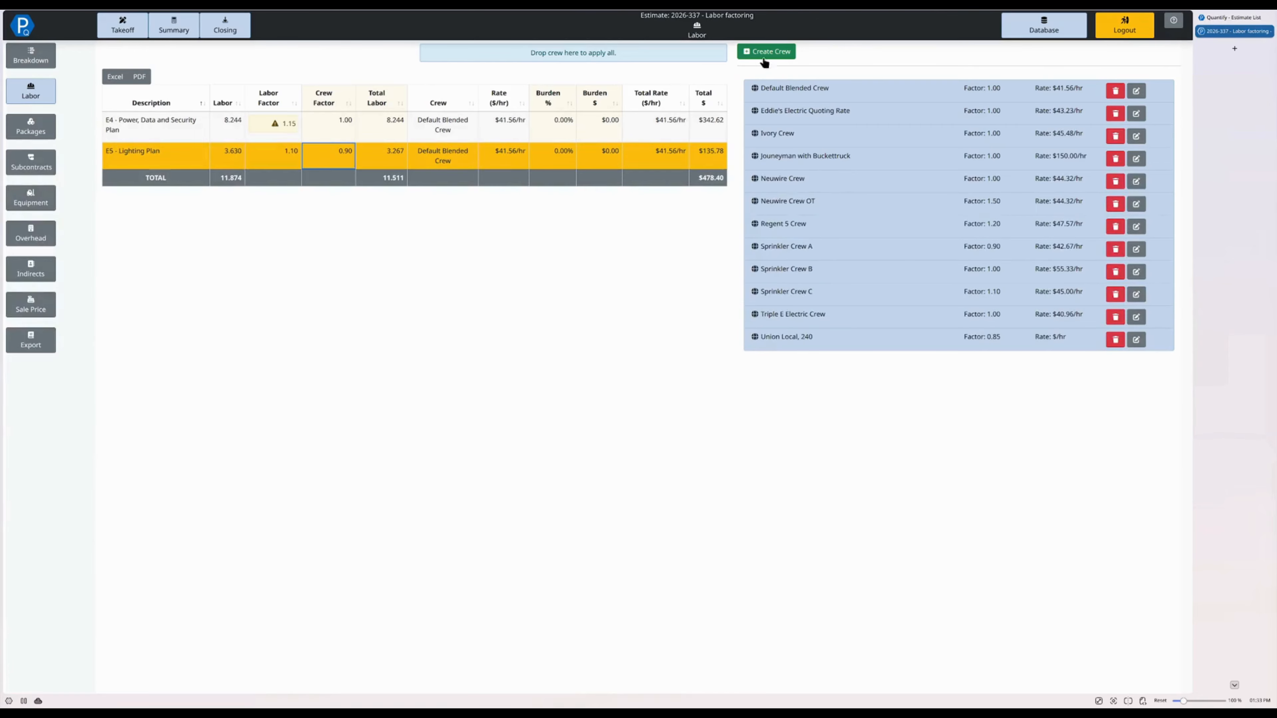
drag(811, 85, 397, 163)
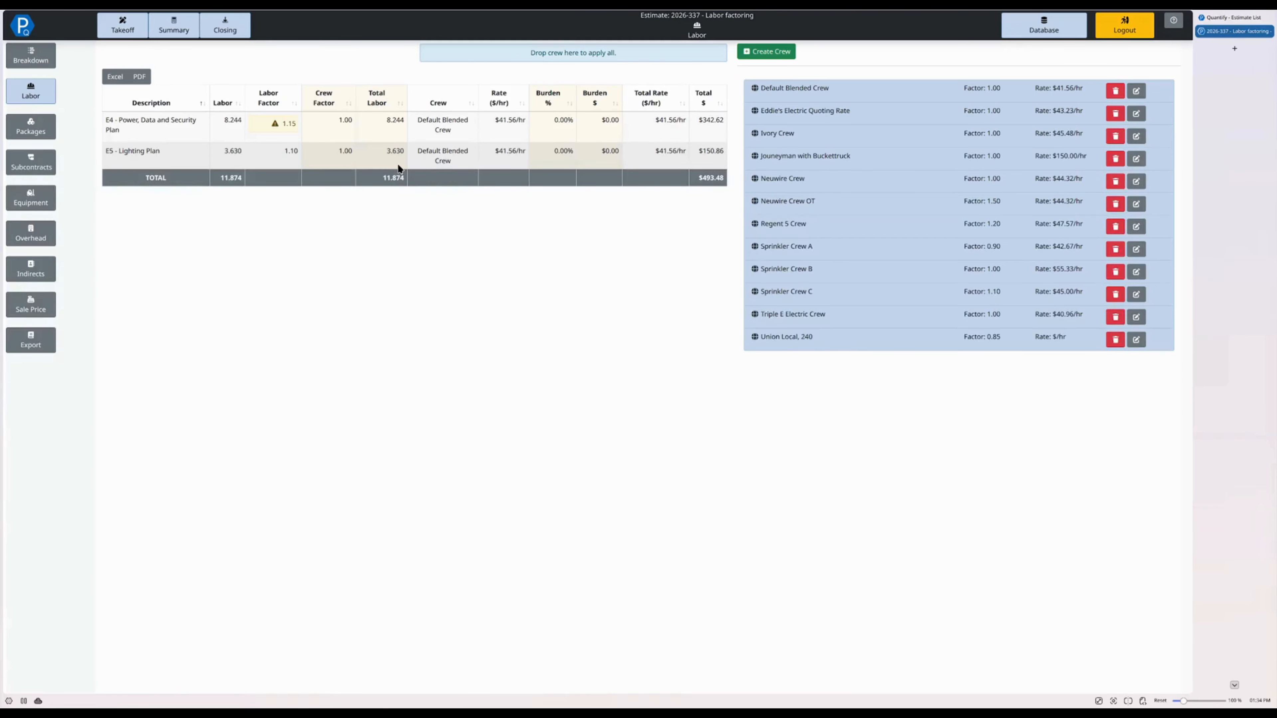
- Return to the takeoff and display this estimate's list of labor factors
click(123, 25)
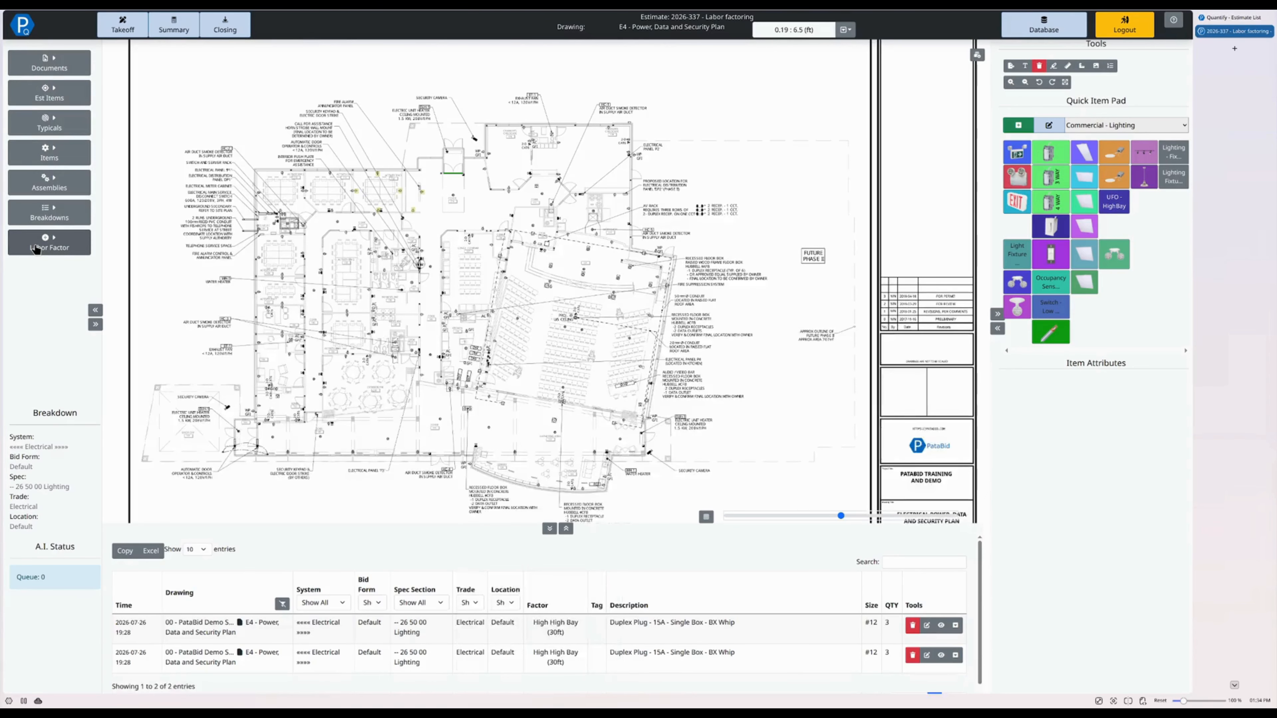
click(36, 248)
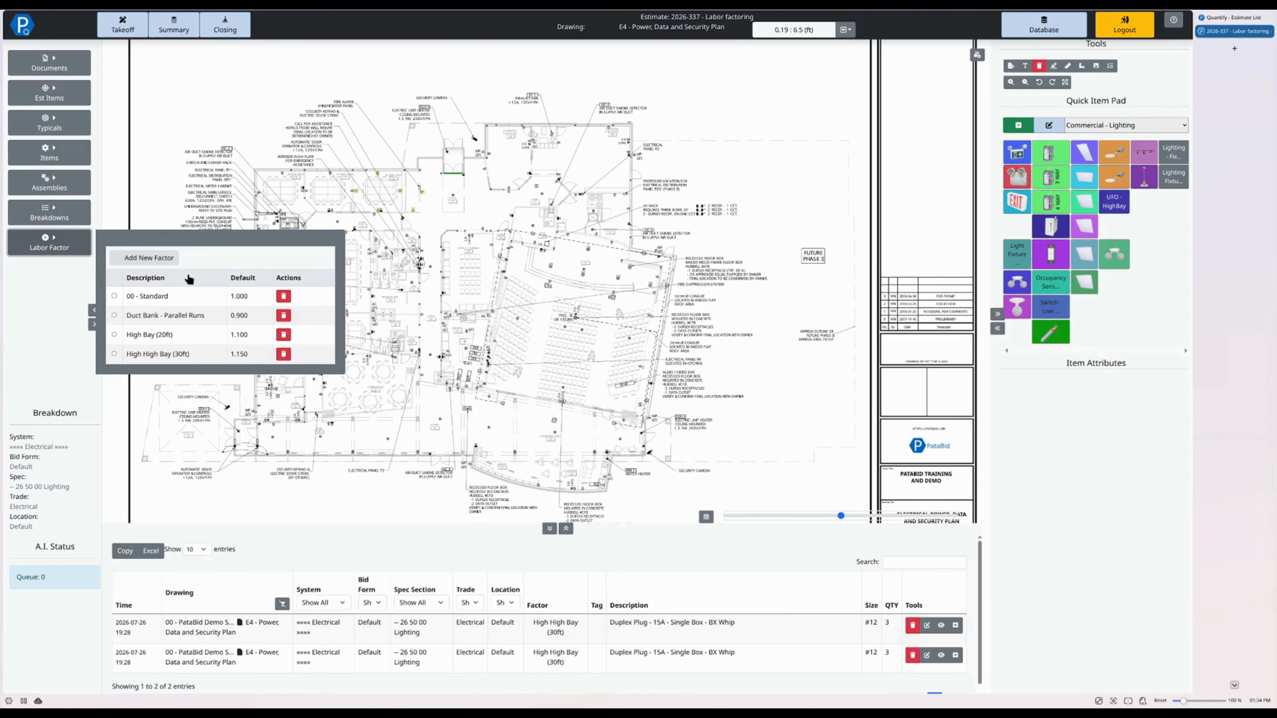
- From the estimate list, open the Default Template in the PataBid Templates folder and display its labor factors
click(1233, 21)
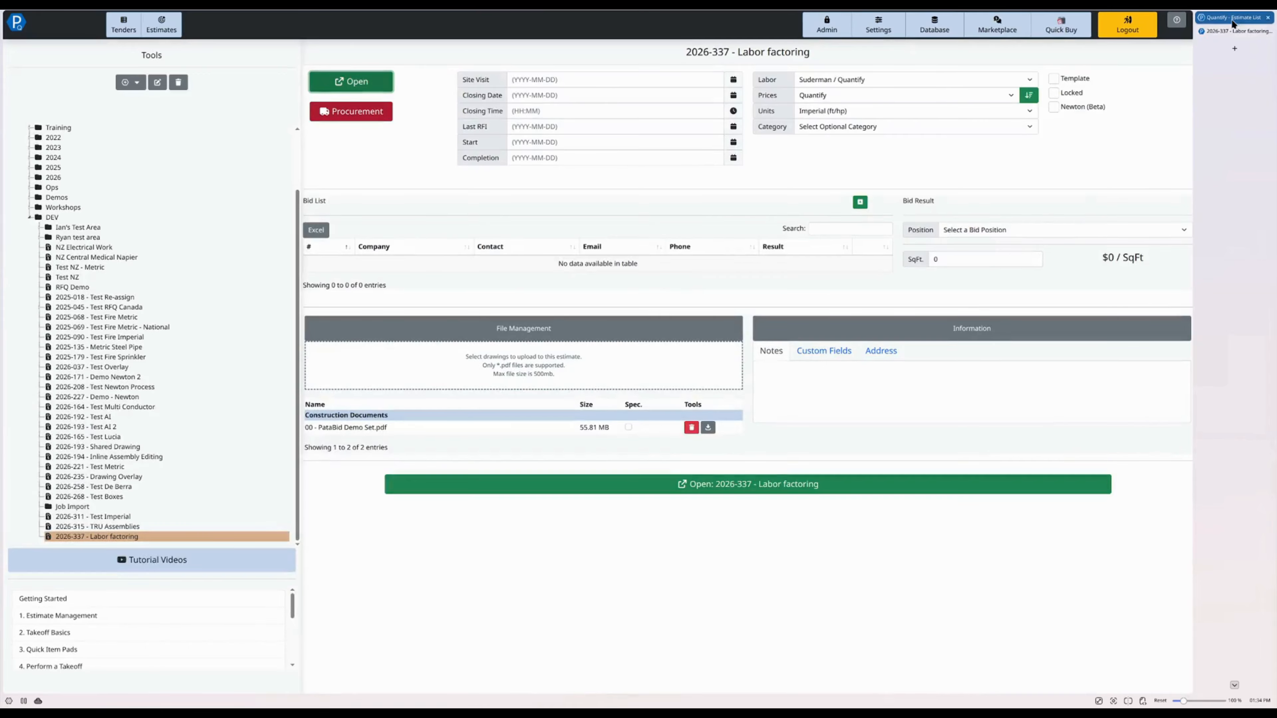
click(28, 129)
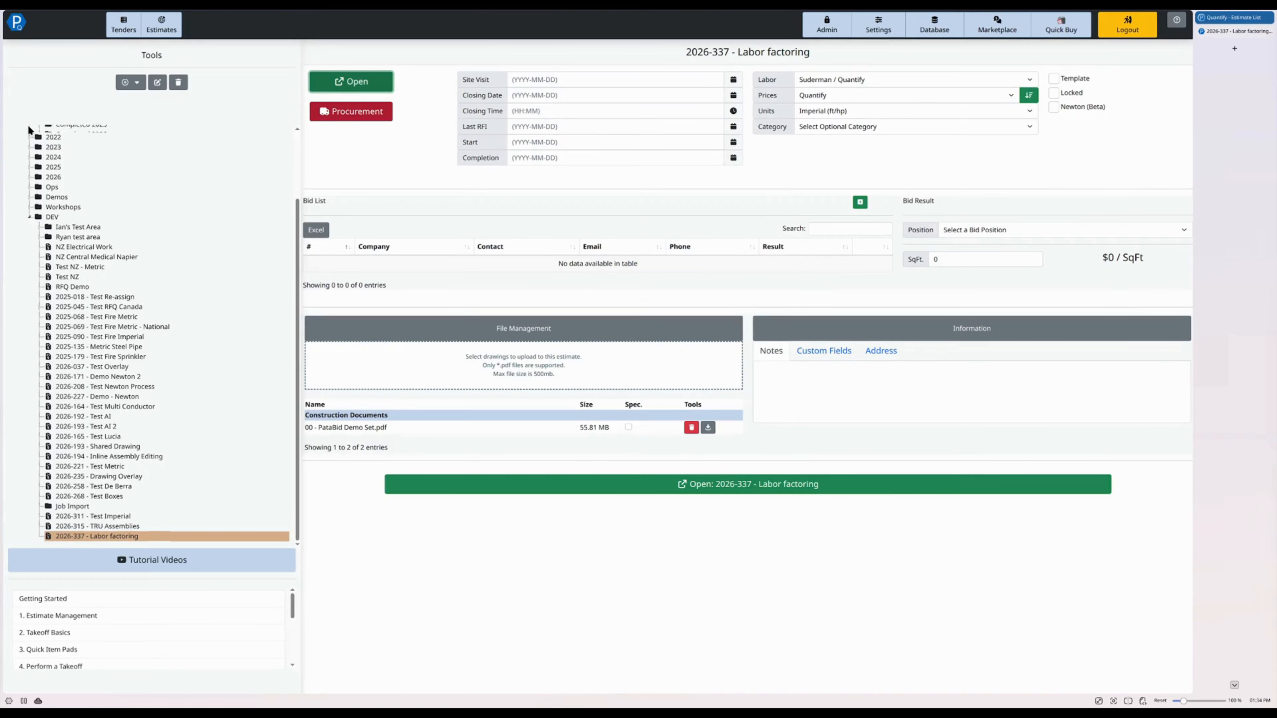
scroll(29, 130, up, 3)
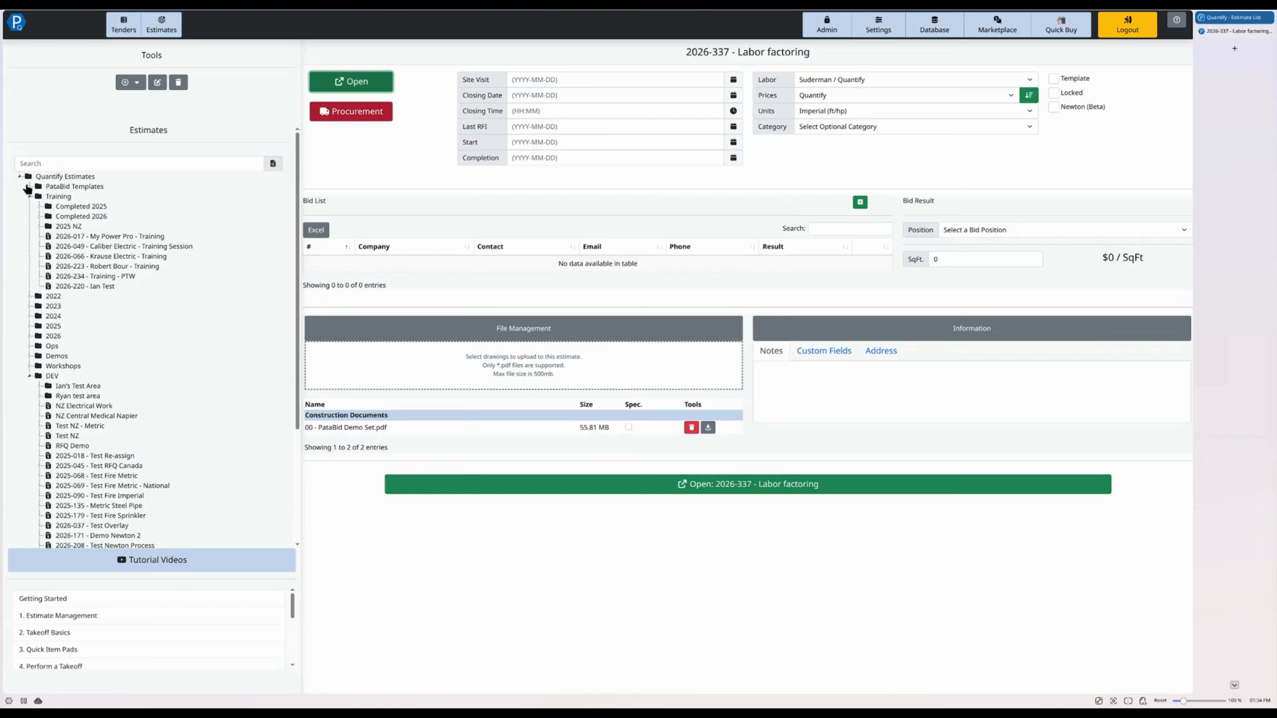
click(28, 186)
click(83, 206)
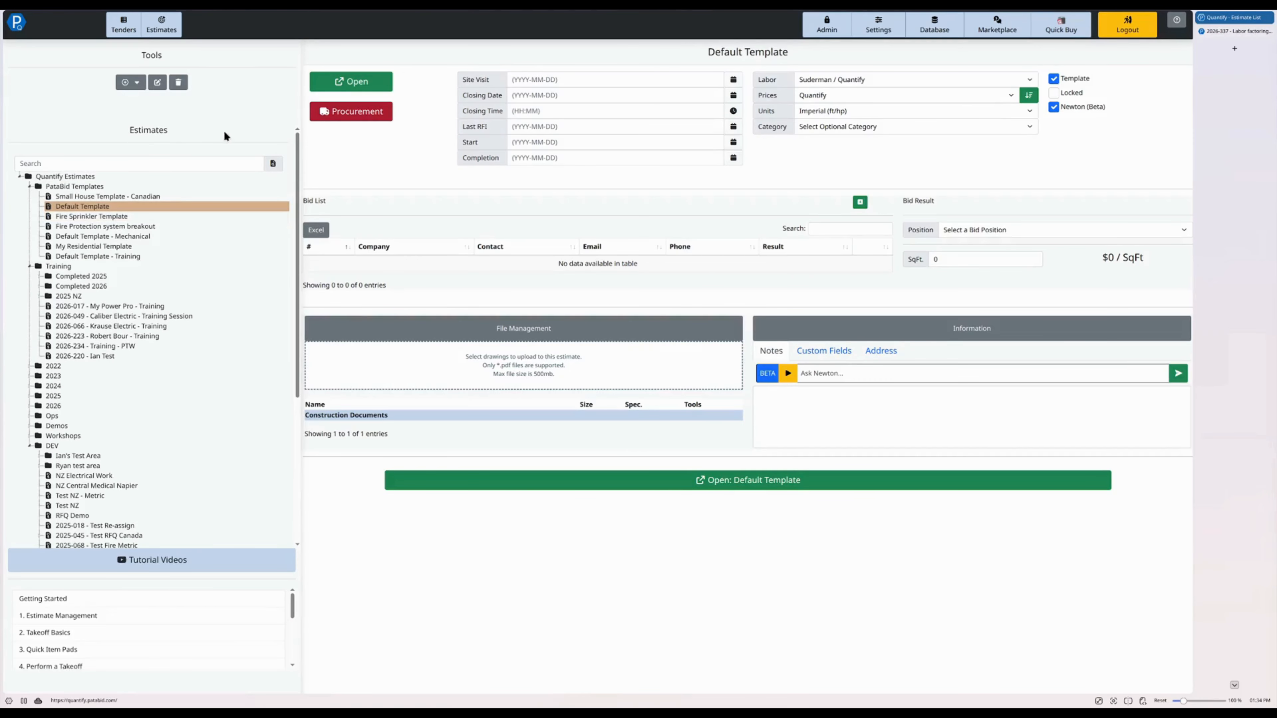
click(351, 82)
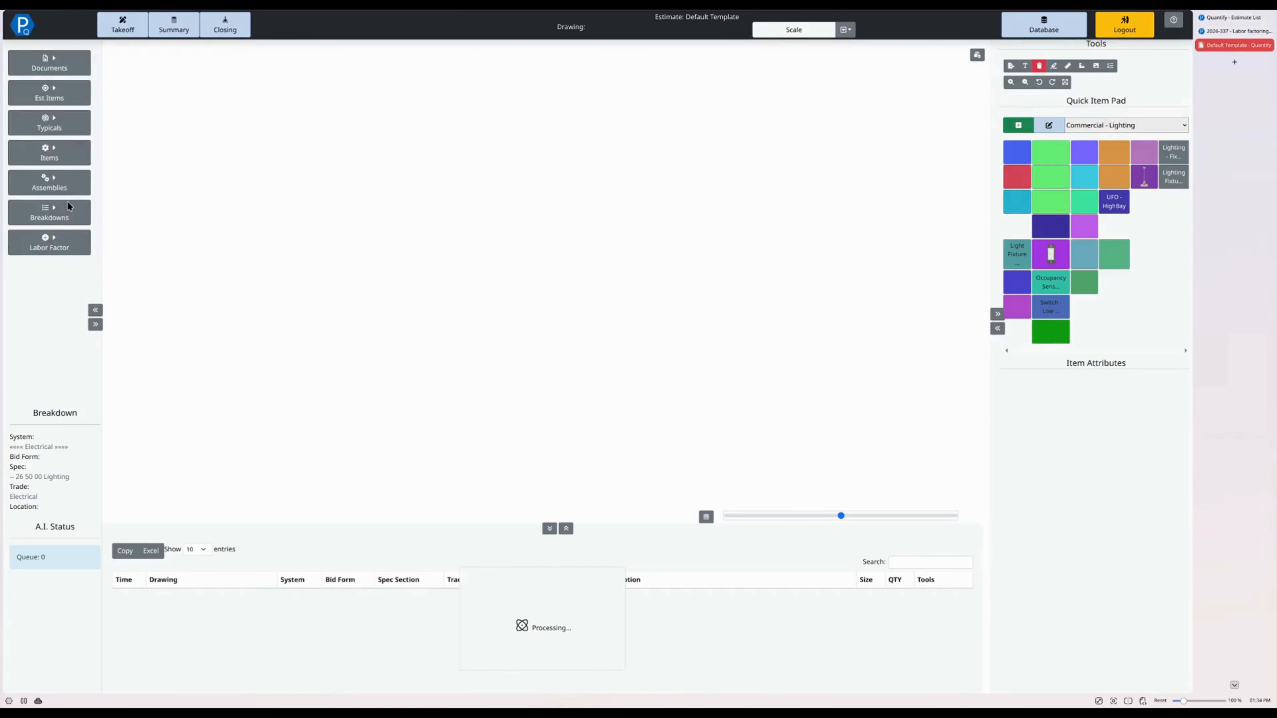
click(55, 244)
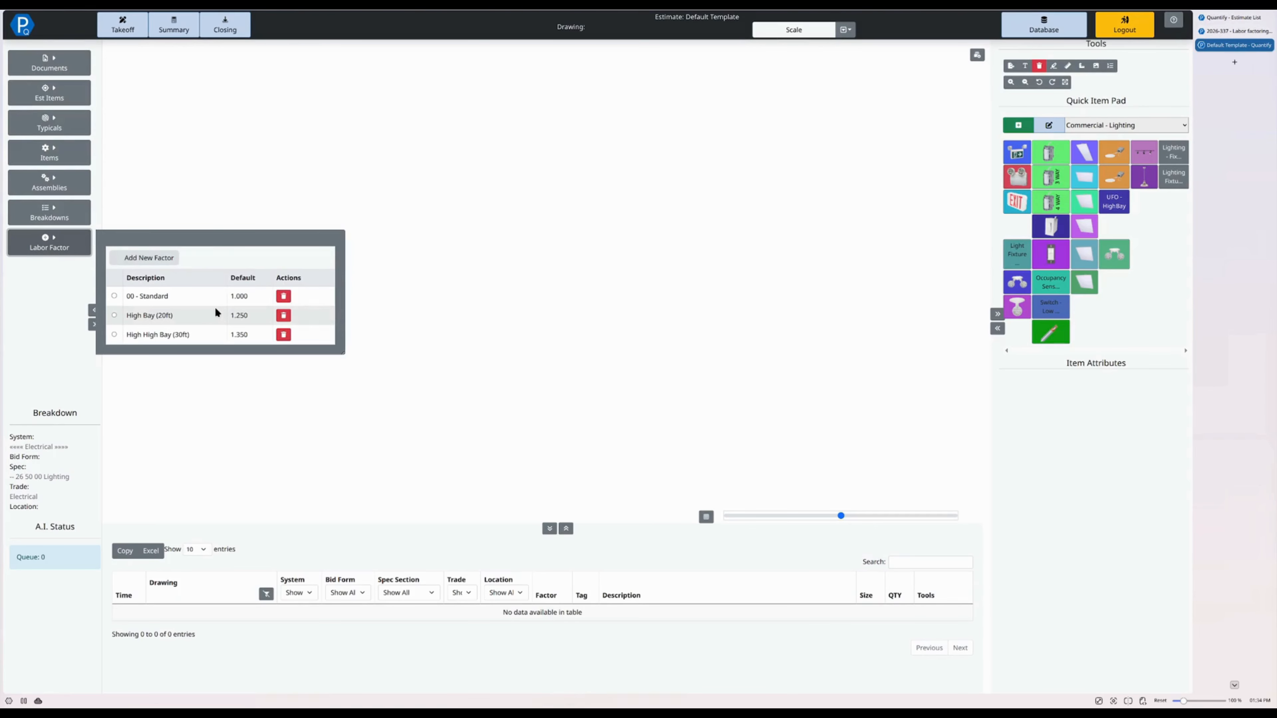